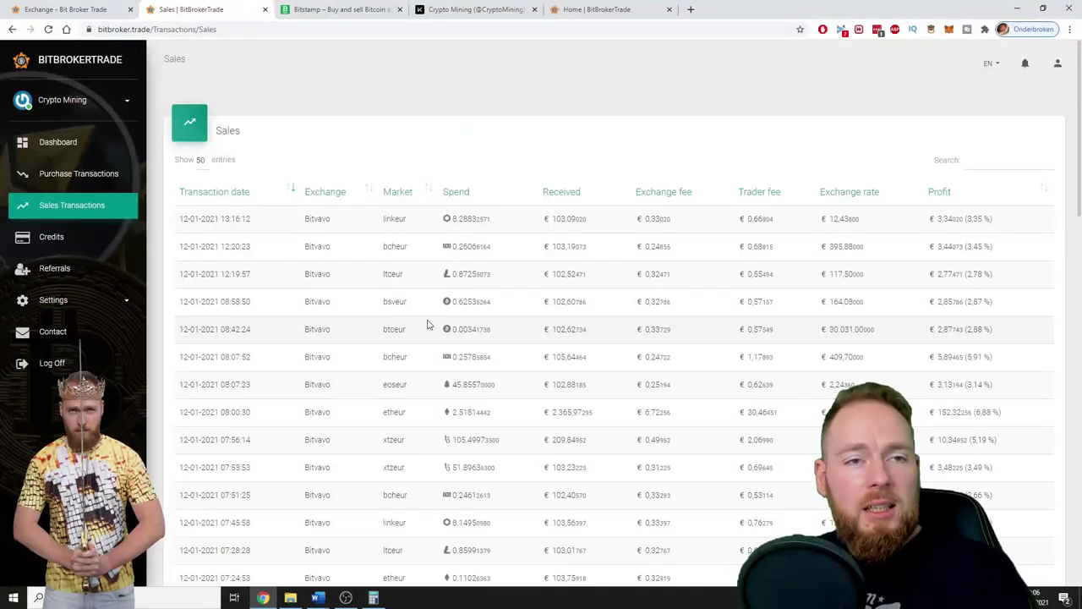
{"action": "scroll", "coordinate": [427, 324], "scroll_direction": "down", "scroll_amount": 2}
{"action": "scroll", "coordinate": [427, 324], "scroll_direction": "down", "scroll_amount": 3}
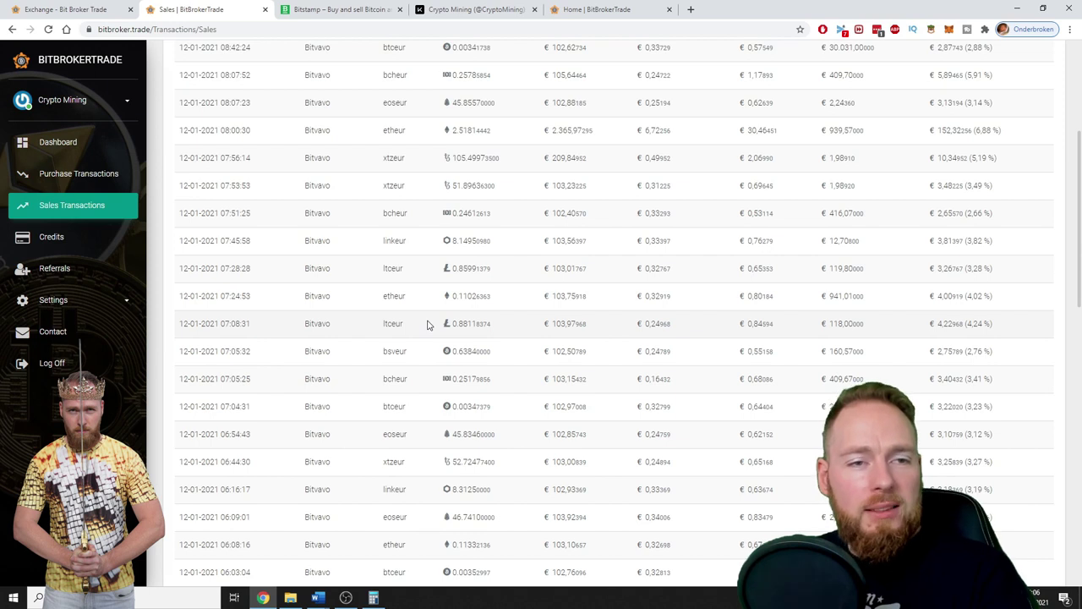
{"action": "scroll", "coordinate": [427, 324], "scroll_direction": "down", "scroll_amount": 3}
{"action": "scroll", "coordinate": [427, 324], "scroll_direction": "down", "scroll_amount": 3}
{"action": "scroll", "coordinate": [425, 324], "scroll_direction": "down", "scroll_amount": 3}
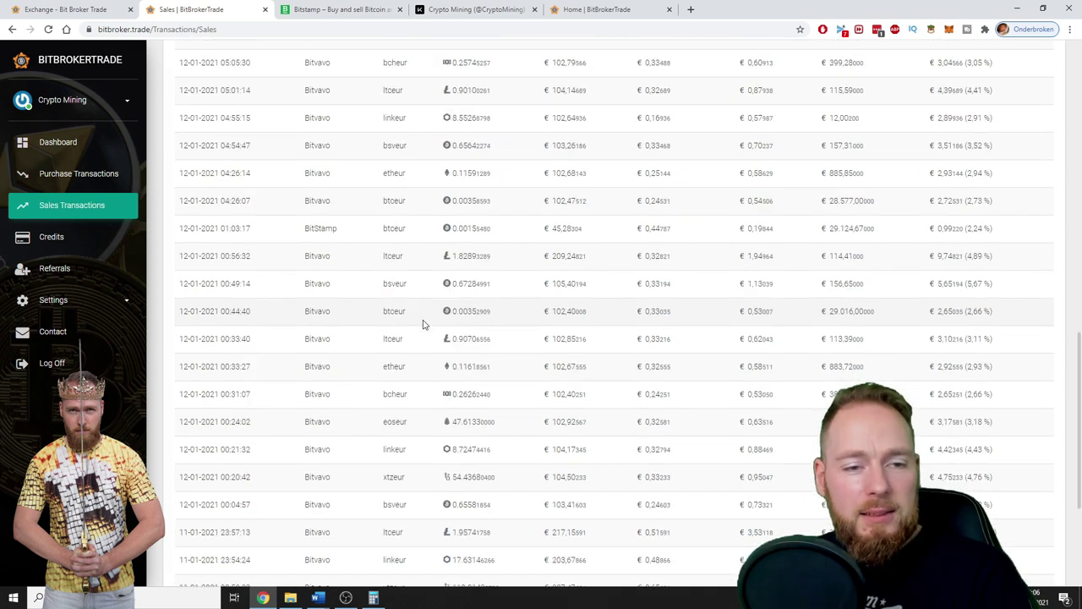
{"action": "scroll", "coordinate": [424, 324], "scroll_direction": "down", "scroll_amount": 3}
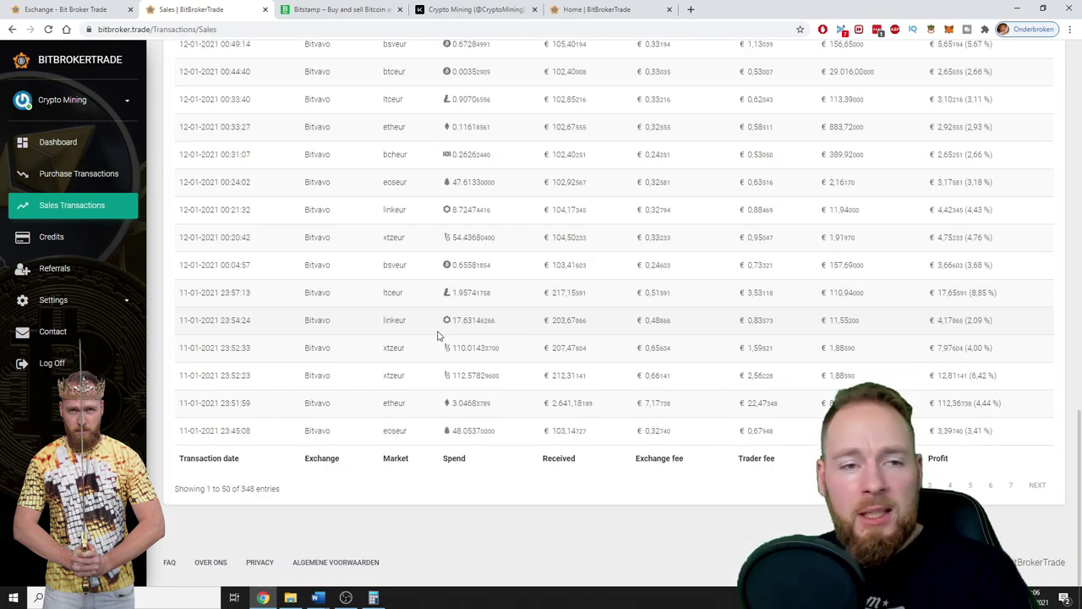
{"action": "scroll", "coordinate": [427, 315], "scroll_direction": "up", "scroll_amount": 1}
{"action": "scroll", "coordinate": [254, 320], "scroll_direction": "up", "scroll_amount": 2}
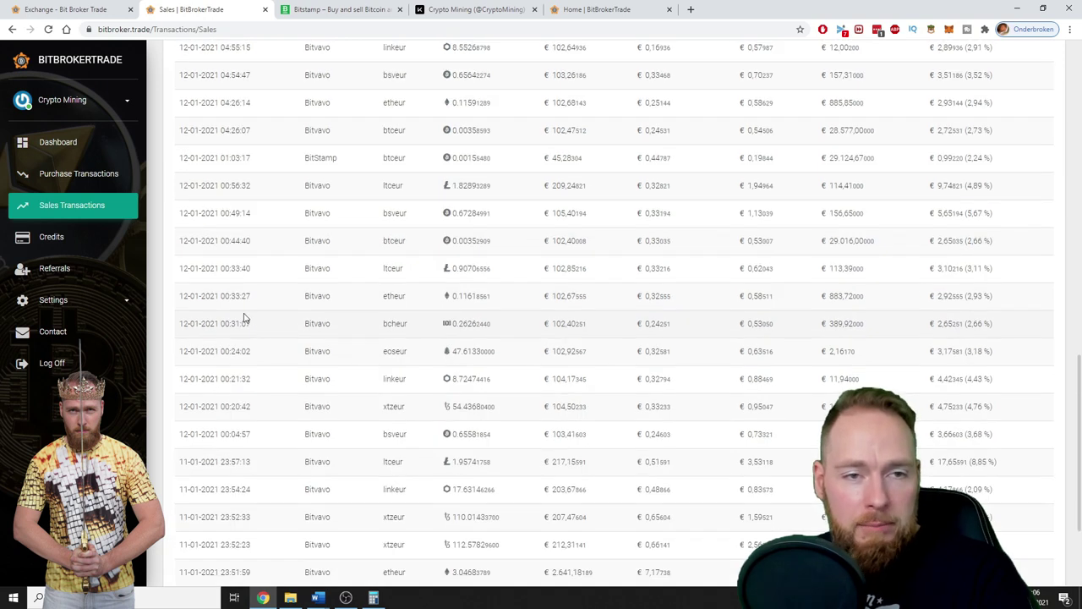
{"action": "scroll", "coordinate": [242, 312], "scroll_direction": "up", "scroll_amount": 2}
{"action": "scroll", "coordinate": [242, 313], "scroll_direction": "up", "scroll_amount": 2}
{"action": "scroll", "coordinate": [243, 313], "scroll_direction": "up", "scroll_amount": 2}
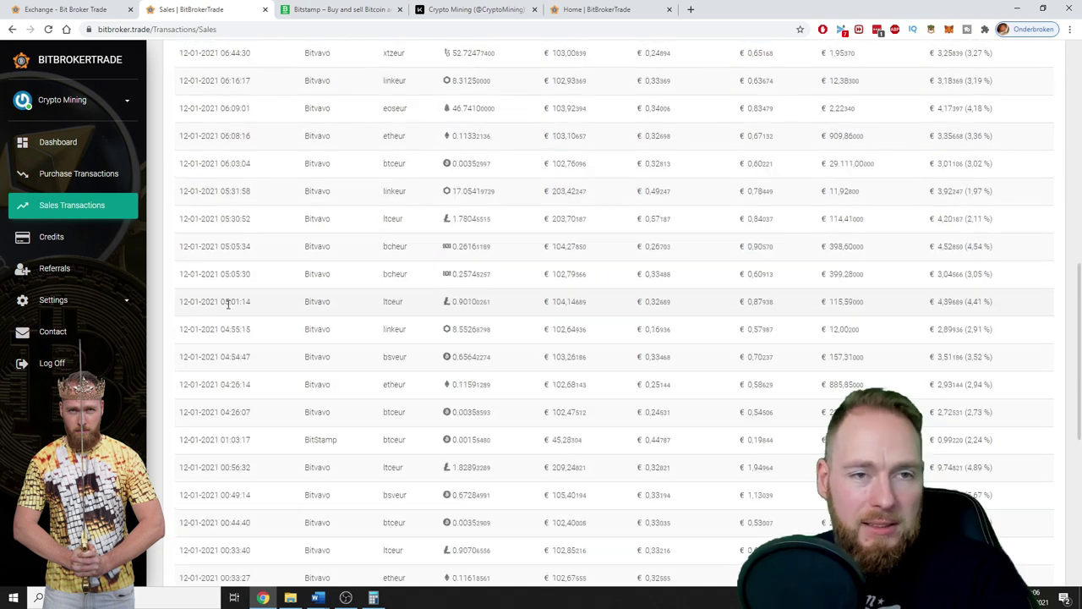
{"action": "scroll", "coordinate": [228, 306], "scroll_direction": "up", "scroll_amount": 2}
{"action": "scroll", "coordinate": [226, 306], "scroll_direction": "up", "scroll_amount": 2}
{"action": "scroll", "coordinate": [227, 309], "scroll_direction": "up", "scroll_amount": 2}
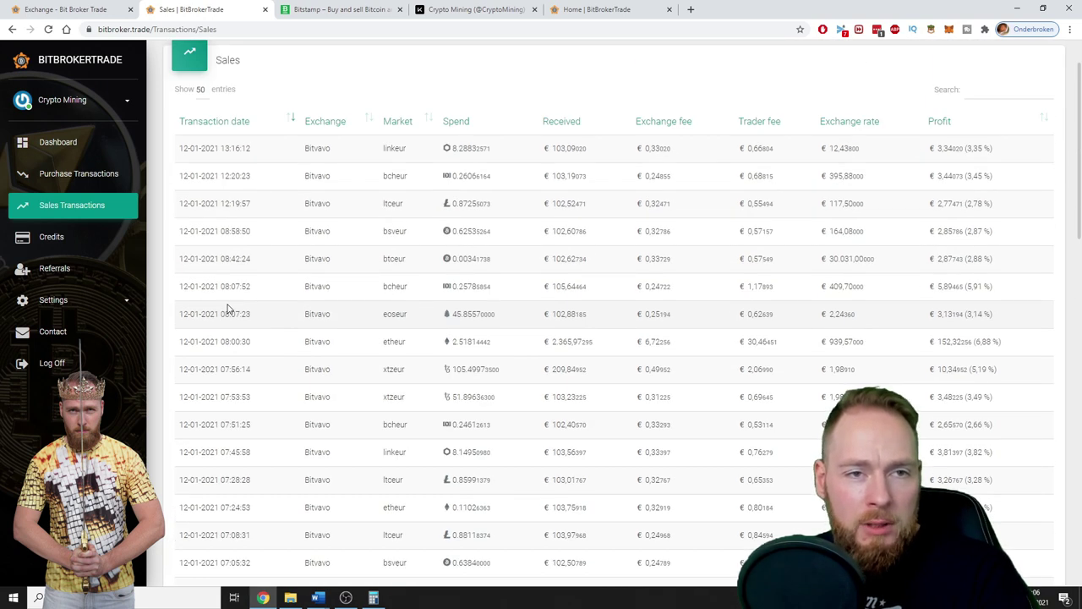
{"action": "scroll", "coordinate": [226, 310], "scroll_direction": "up", "scroll_amount": 1}
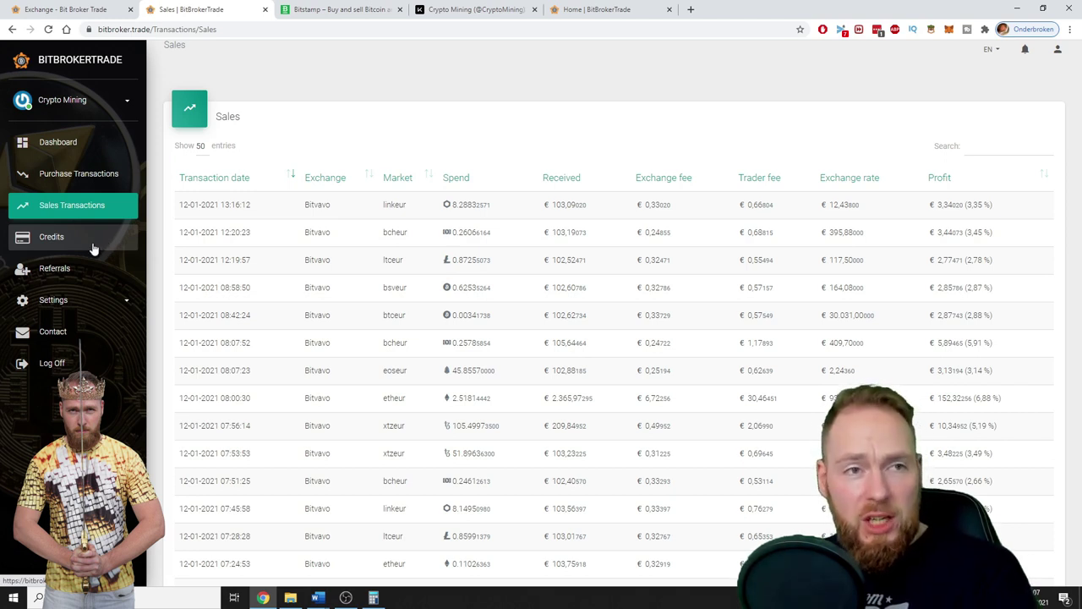
- Open the 'What is a Trader' page in the BitBrokerTrade docs and read through it
{"action": "left_click", "coordinate": [49, 7]}
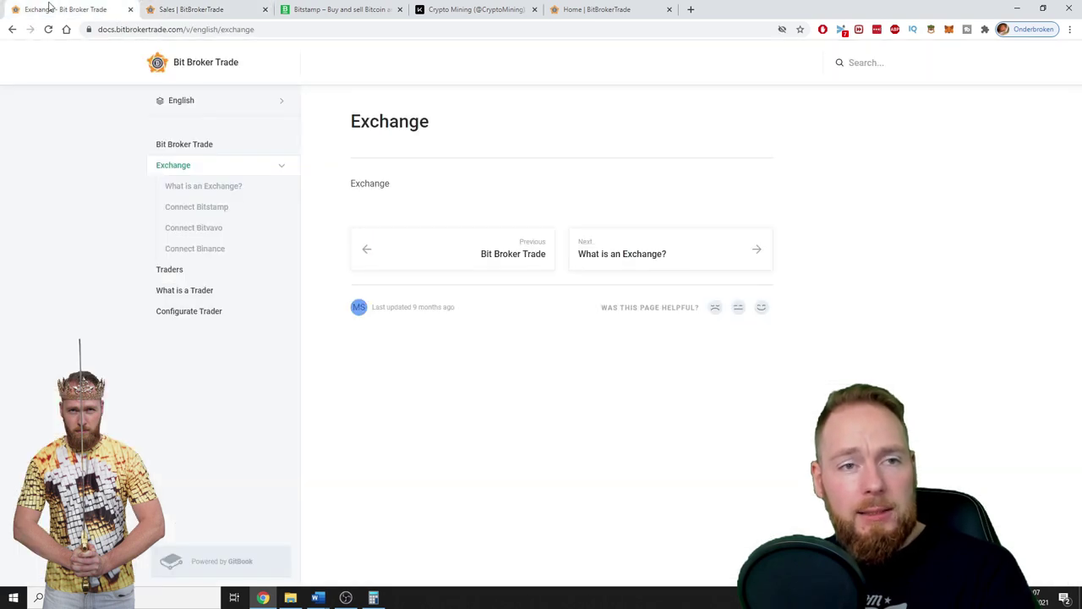
{"action": "left_click", "coordinate": [197, 296]}
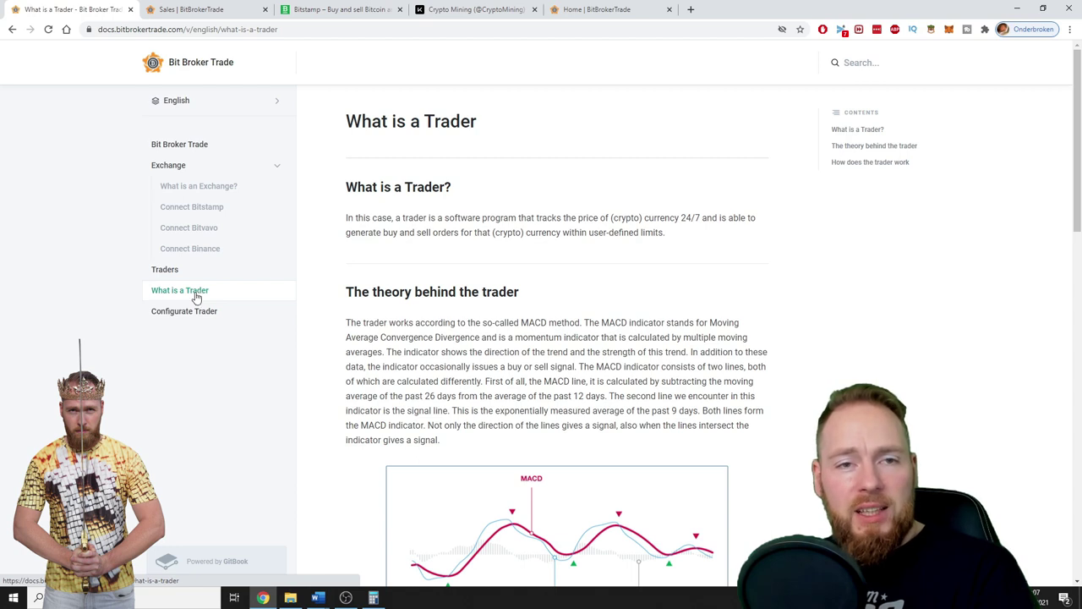
{"action": "scroll", "coordinate": [421, 313], "scroll_direction": "down", "scroll_amount": 4}
{"action": "scroll", "coordinate": [421, 313], "scroll_direction": "down", "scroll_amount": 4}
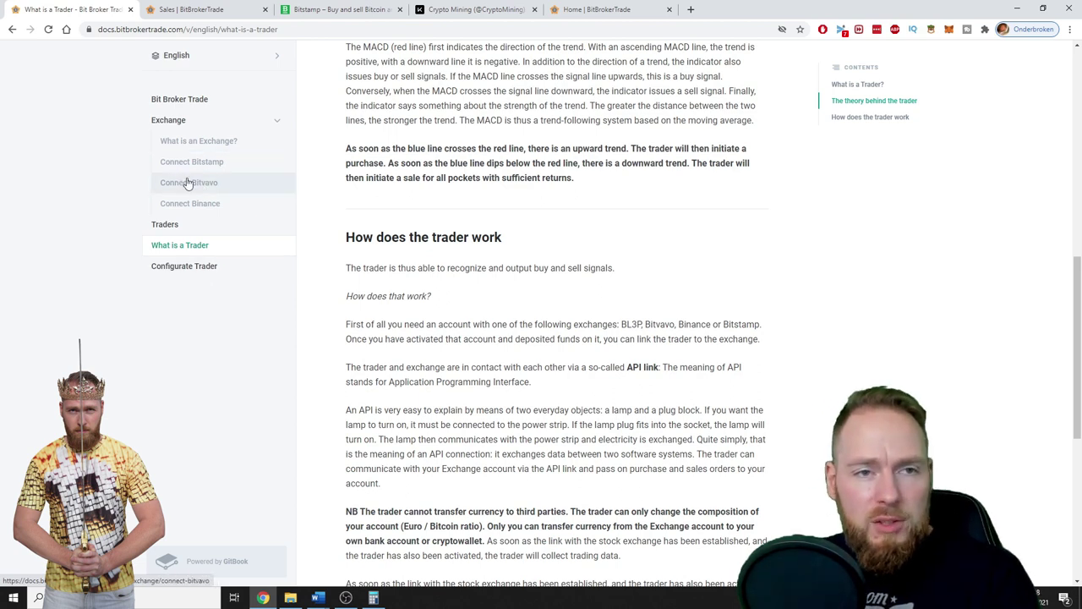
- Open the Connect Bitvavo guide and scroll through its API key creation steps
{"action": "left_click", "coordinate": [199, 191]}
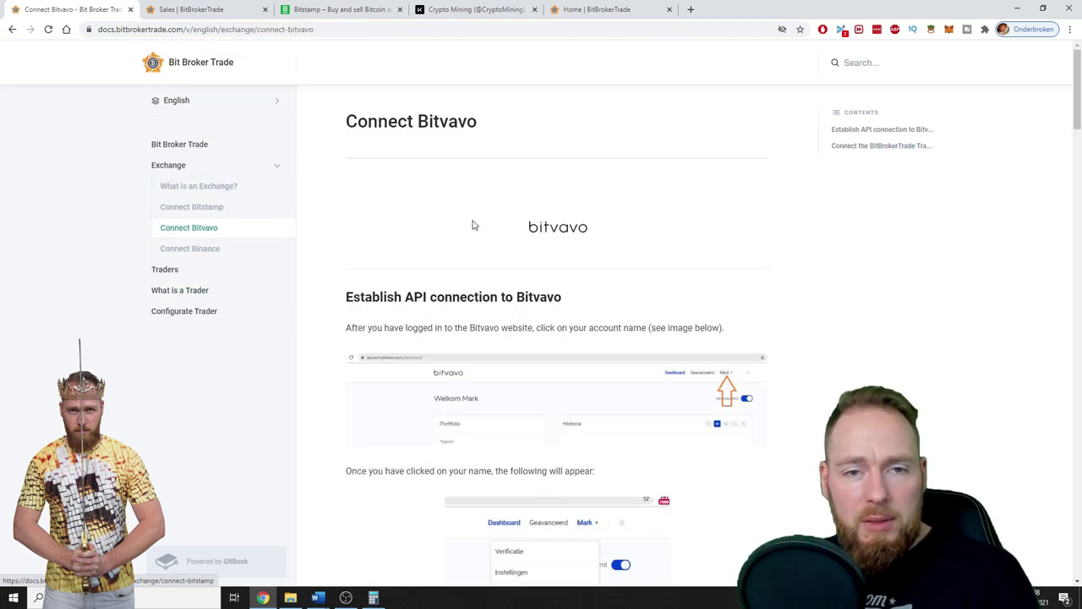
{"action": "scroll", "coordinate": [613, 262], "scroll_direction": "down", "scroll_amount": 3}
{"action": "scroll", "coordinate": [613, 258], "scroll_direction": "down", "scroll_amount": 4}
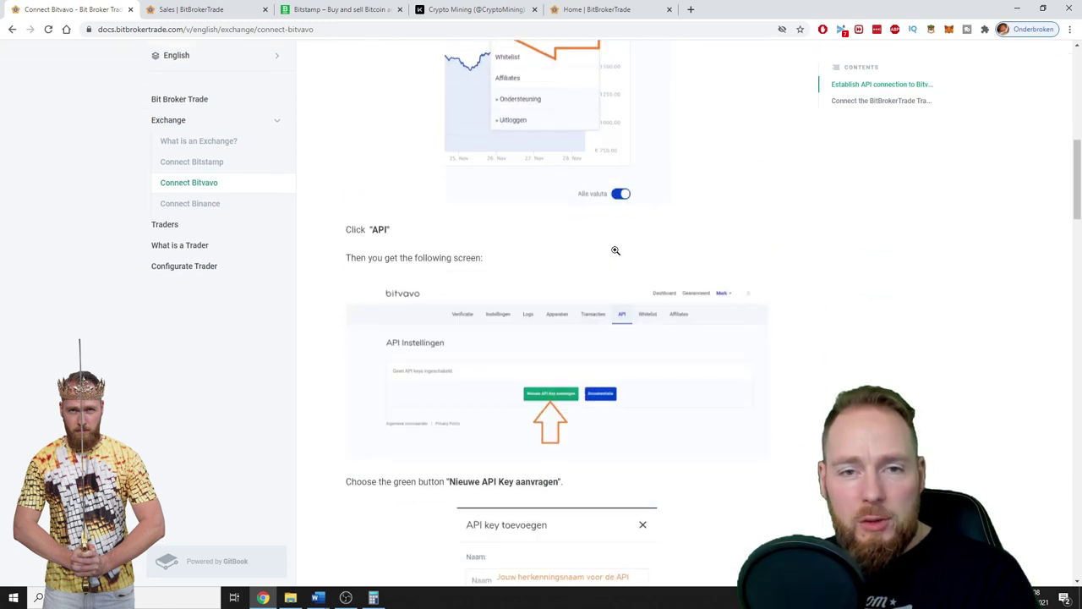
{"action": "scroll", "coordinate": [616, 254], "scroll_direction": "down", "scroll_amount": 3}
{"action": "scroll", "coordinate": [617, 251], "scroll_direction": "down", "scroll_amount": 6}
{"action": "scroll", "coordinate": [616, 252], "scroll_direction": "down", "scroll_amount": 2}
{"action": "scroll", "coordinate": [617, 250], "scroll_direction": "up", "scroll_amount": 1}
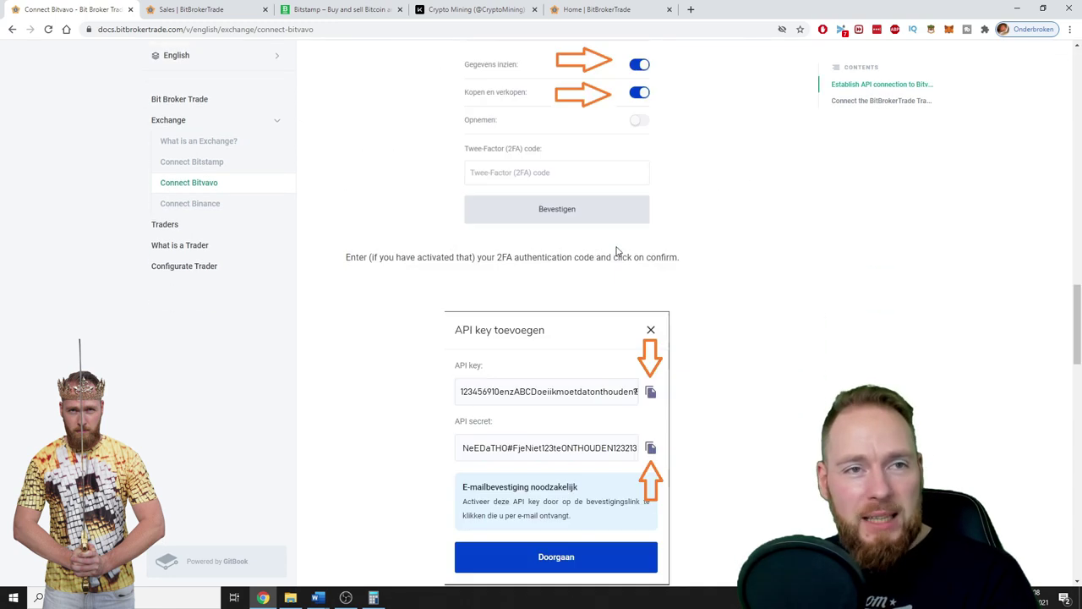
{"action": "scroll", "coordinate": [618, 249], "scroll_direction": "up", "scroll_amount": 7}
{"action": "scroll", "coordinate": [618, 248], "scroll_direction": "up", "scroll_amount": 5}
- Return to the Sales tab and view the connected exchanges under Settings > Exchanges
{"action": "left_click", "coordinate": [190, 9]}
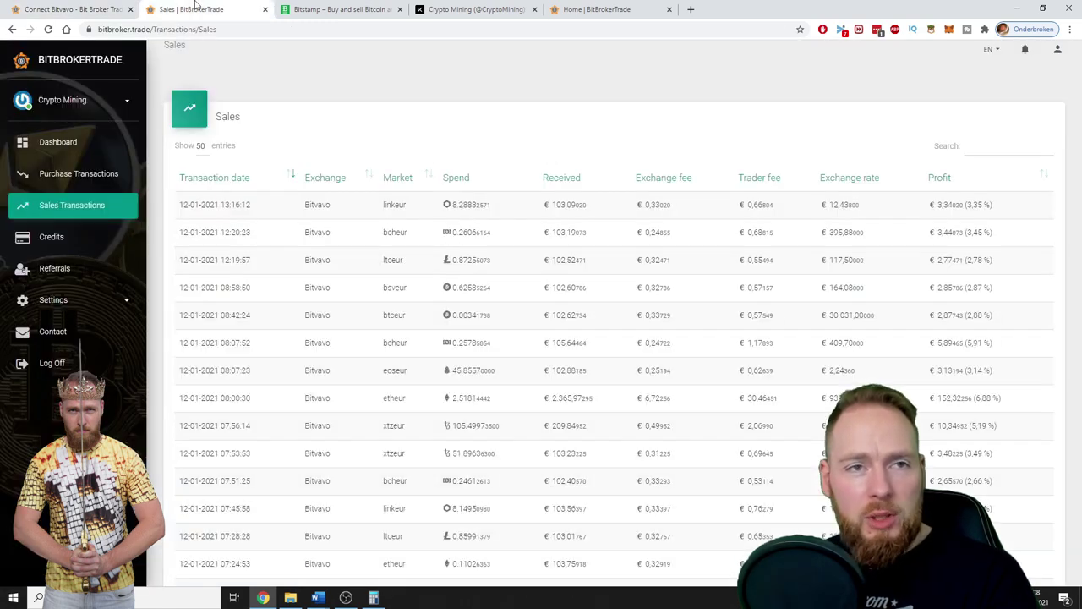
{"action": "left_click", "coordinate": [55, 300]}
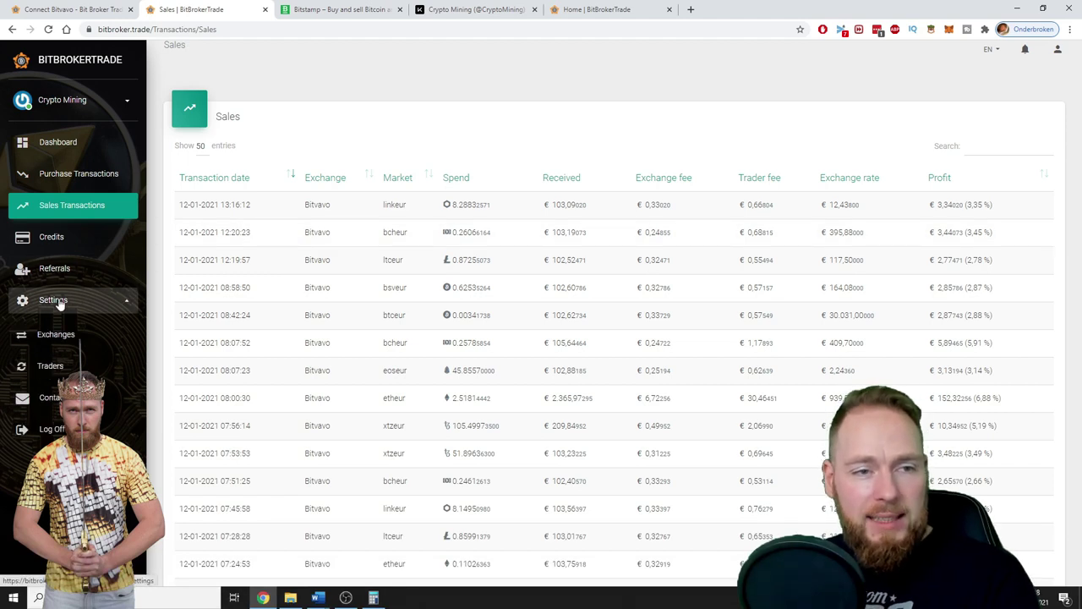
{"action": "left_click", "coordinate": [76, 336]}
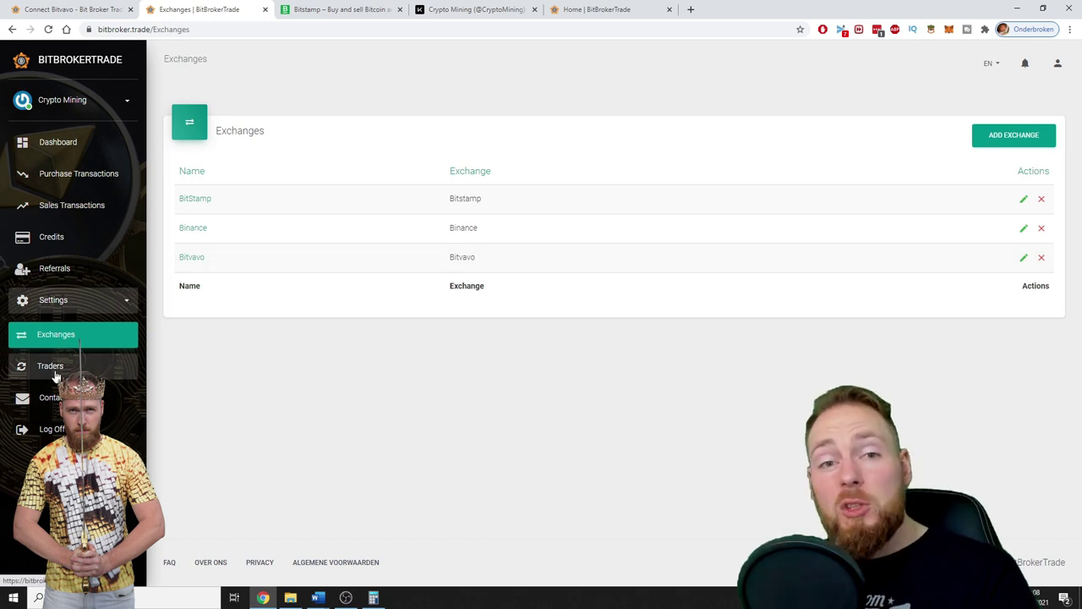
- Open Settings > Traders and scroll through the Bitvavo, Binance and Bitstamp traders
{"action": "left_click", "coordinate": [57, 374]}
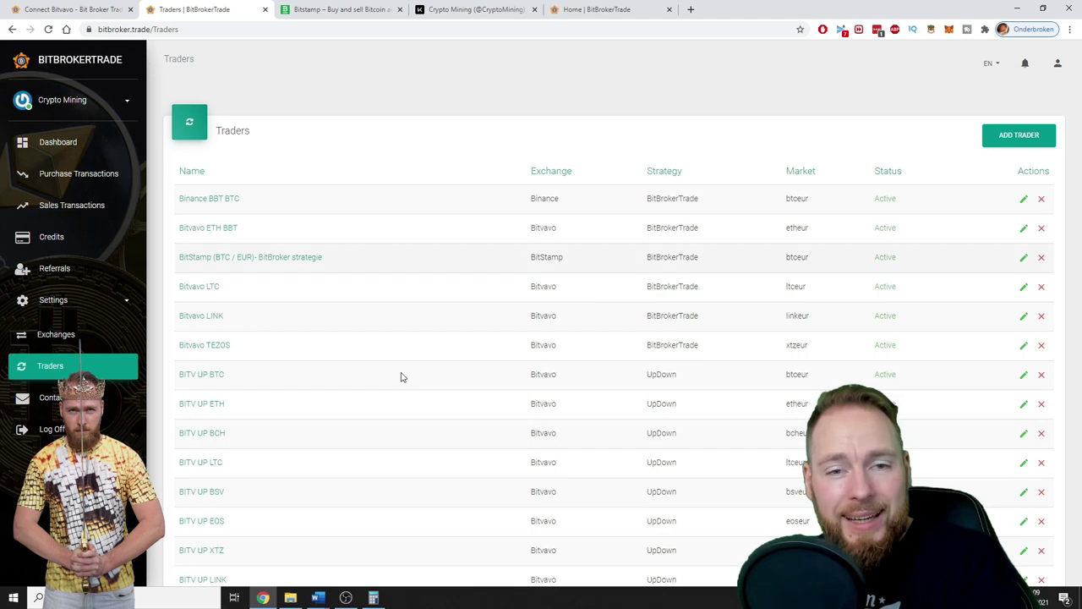
{"action": "scroll", "coordinate": [434, 312], "scroll_direction": "down", "scroll_amount": 2}
{"action": "scroll", "coordinate": [398, 283], "scroll_direction": "down", "scroll_amount": 3}
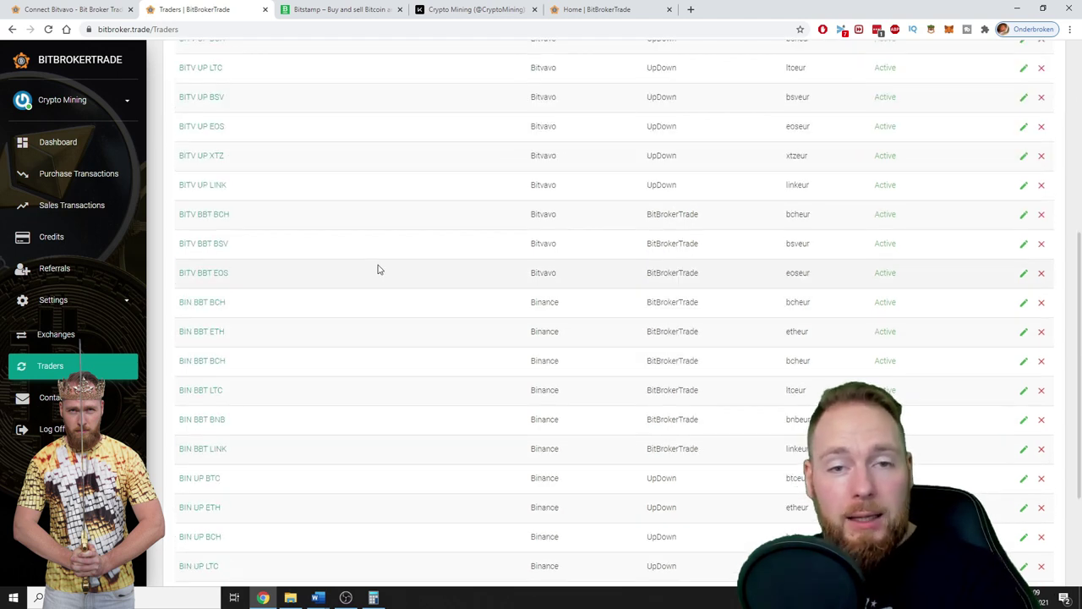
{"action": "scroll", "coordinate": [372, 262], "scroll_direction": "down", "scroll_amount": 2}
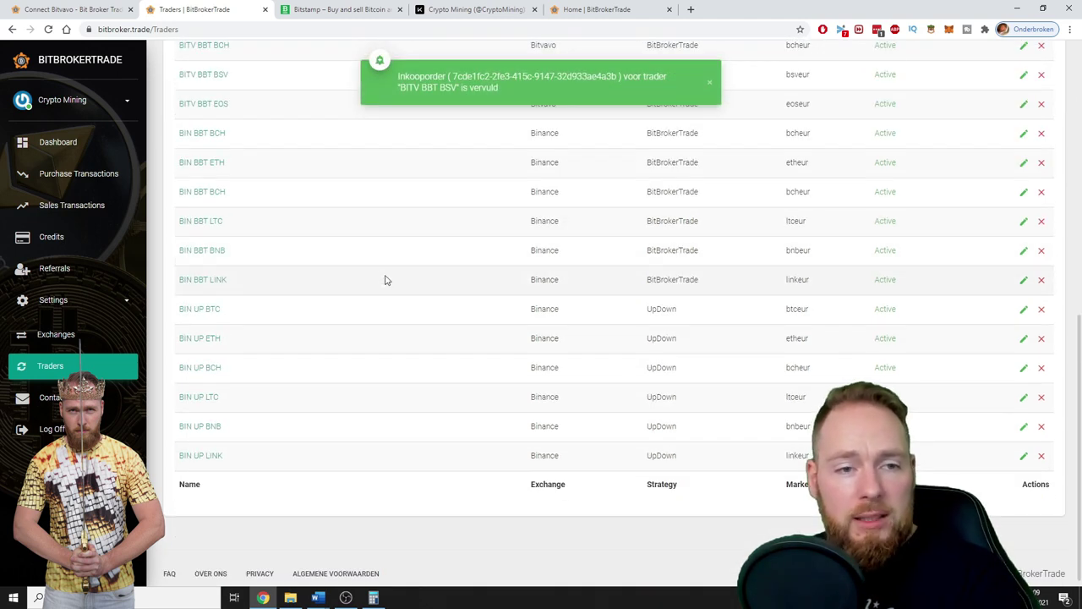
{"action": "scroll", "coordinate": [398, 286], "scroll_direction": "up", "scroll_amount": 5}
{"action": "scroll", "coordinate": [420, 295], "scroll_direction": "up", "scroll_amount": 2}
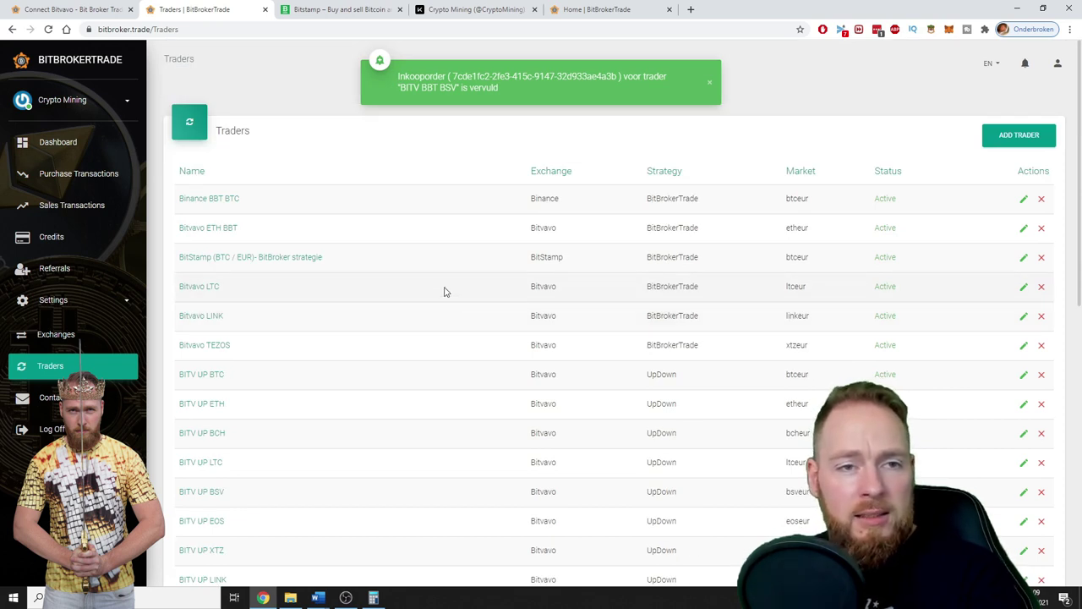
- Start a new trader with exchange Bitvavo, market ETH/EUR and the BitBrokerTrade strategy
{"action": "left_click", "coordinate": [1012, 140]}
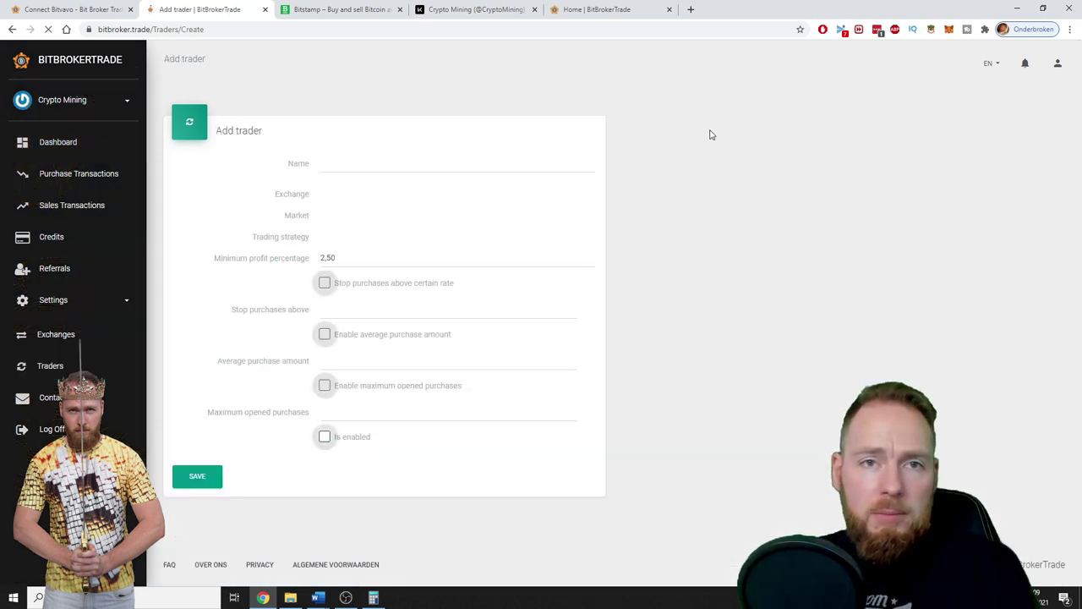
{"action": "left_click", "coordinate": [358, 203]}
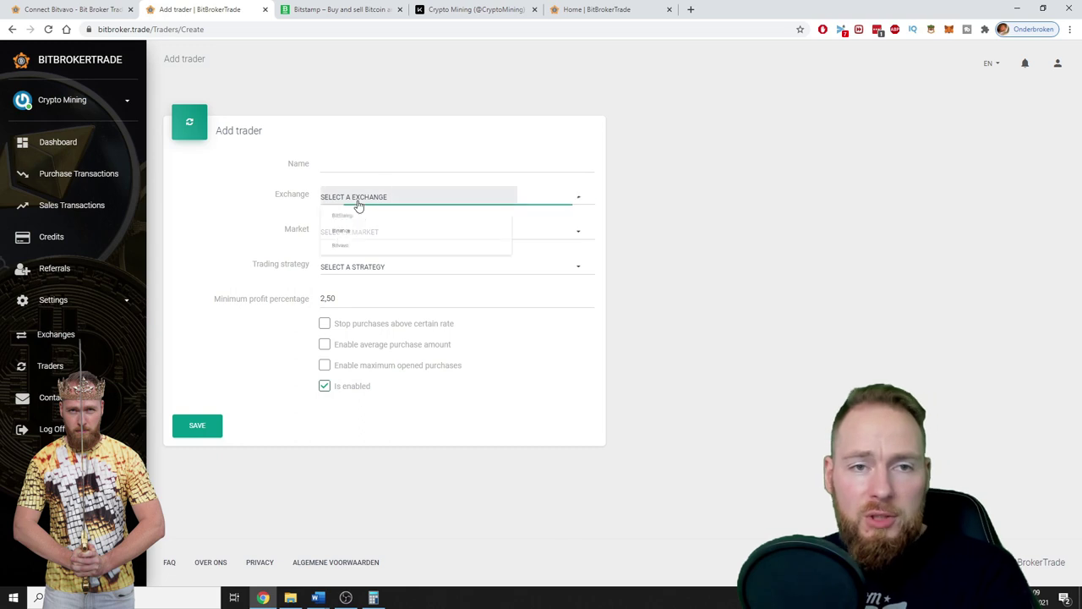
{"action": "left_click", "coordinate": [350, 262]}
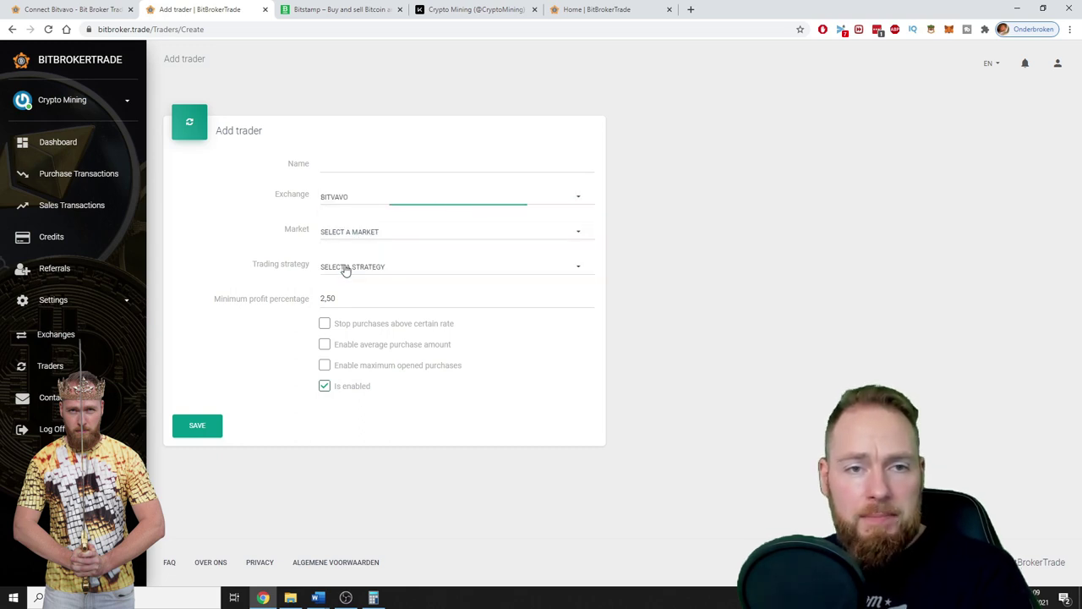
{"action": "left_click", "coordinate": [433, 241]}
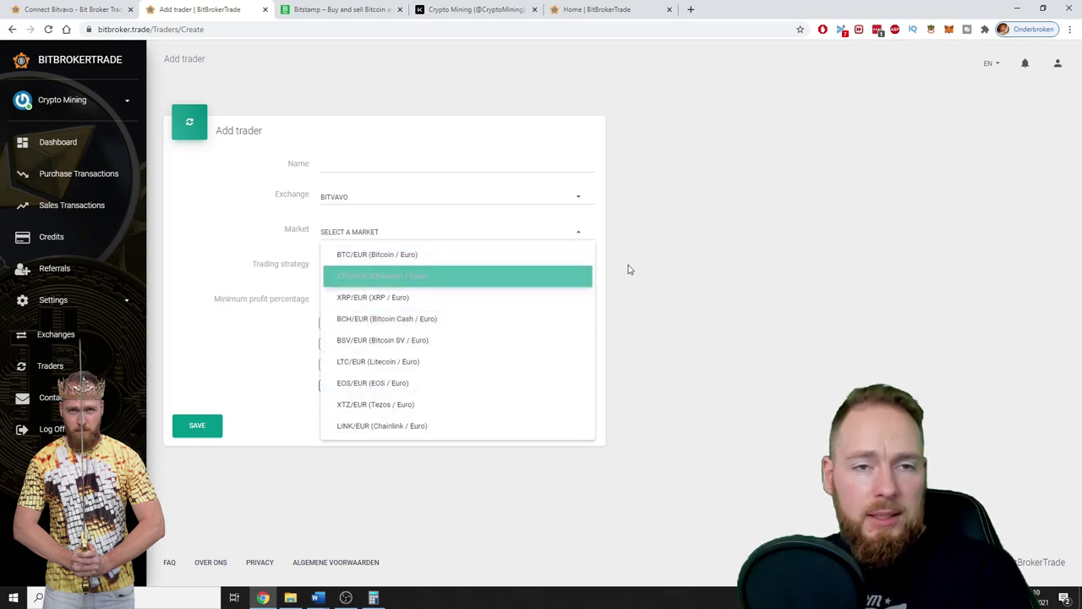
{"action": "left_click", "coordinate": [338, 228]}
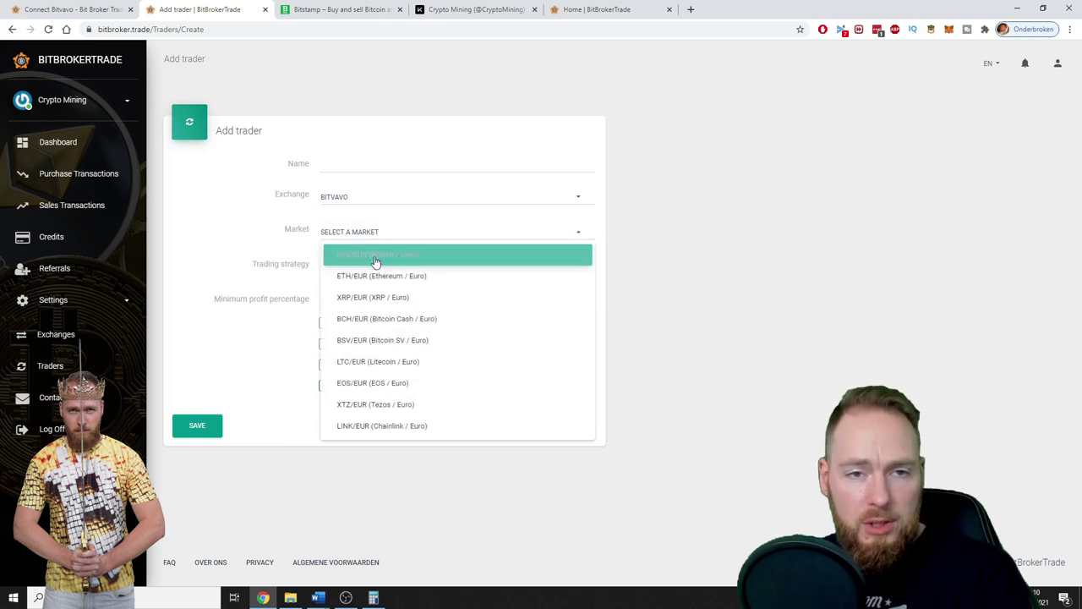
{"action": "left_click", "coordinate": [376, 276]}
{"action": "left_click", "coordinate": [373, 269]}
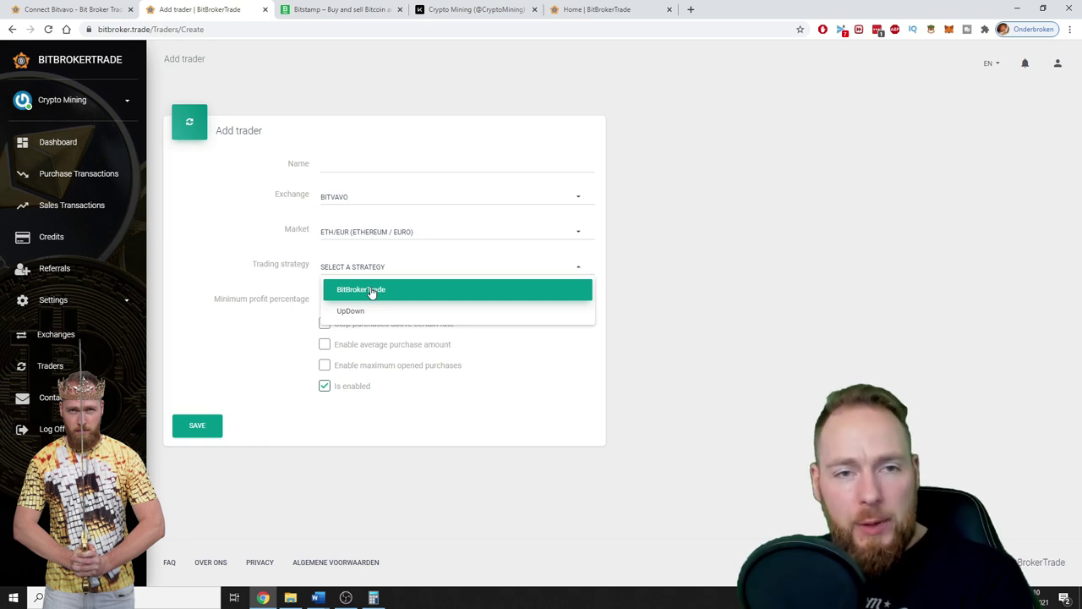
{"action": "left_click", "coordinate": [372, 291]}
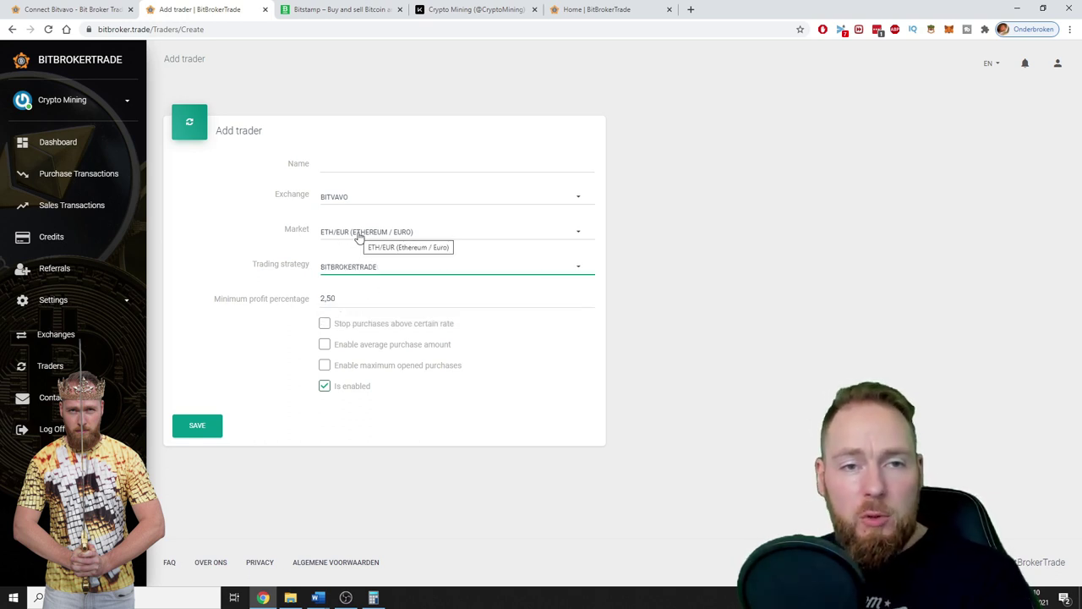
{"action": "left_click", "coordinate": [364, 267]}
{"action": "left_click", "coordinate": [366, 287]}
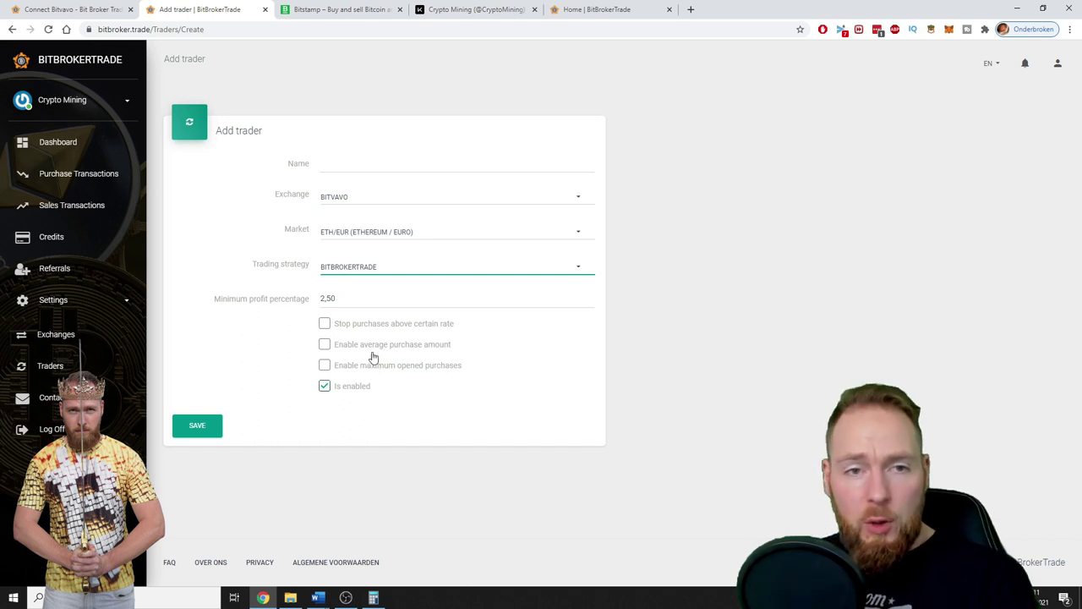
{"action": "left_click", "coordinate": [381, 234]}
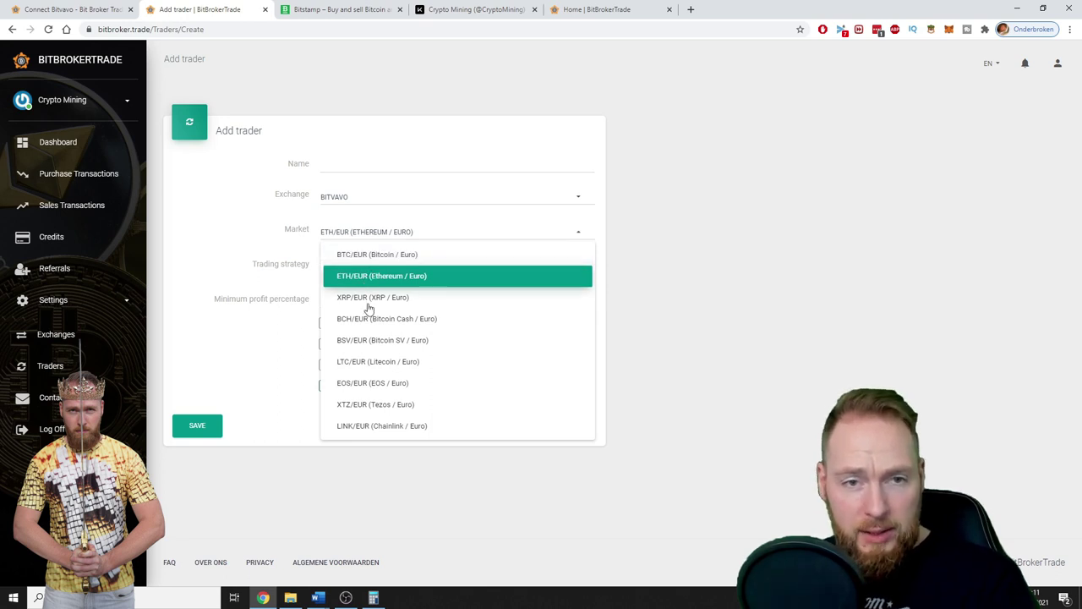
{"action": "left_click", "coordinate": [394, 231]}
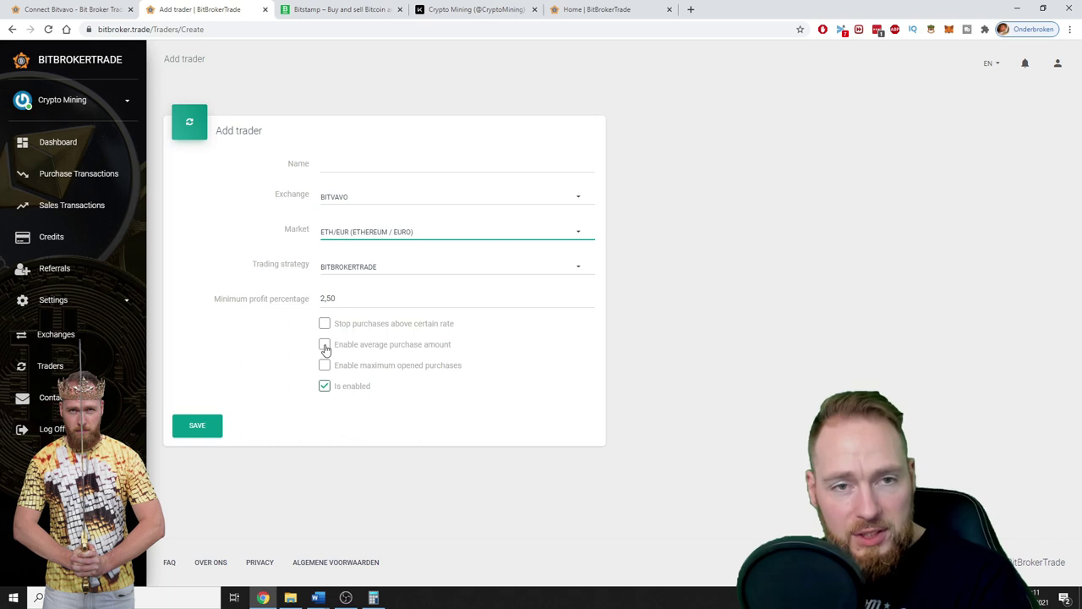
{"action": "left_click", "coordinate": [361, 236]}
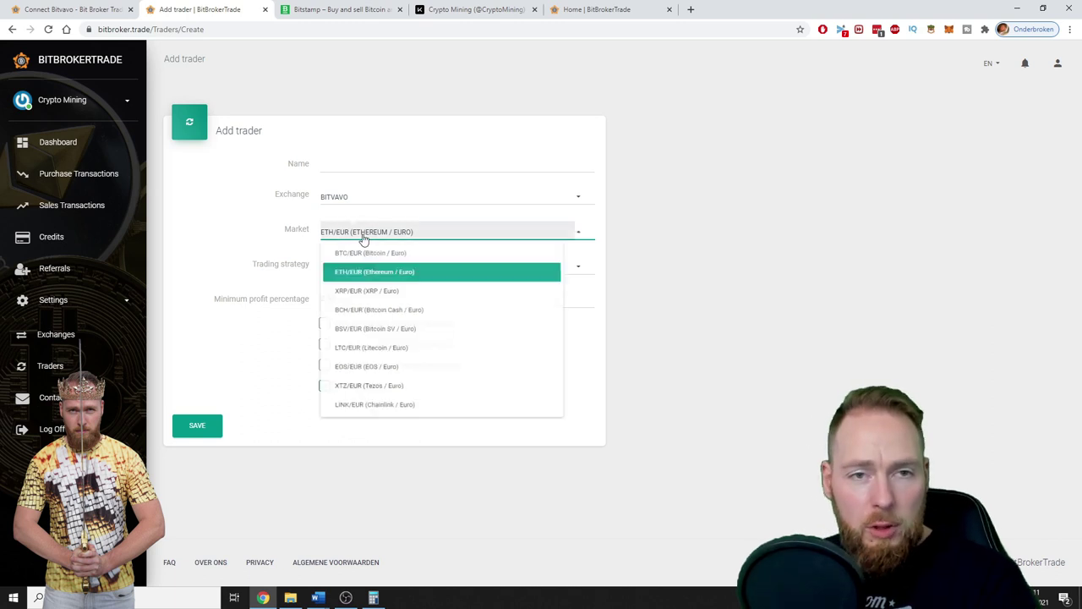
{"action": "left_click", "coordinate": [363, 360]}
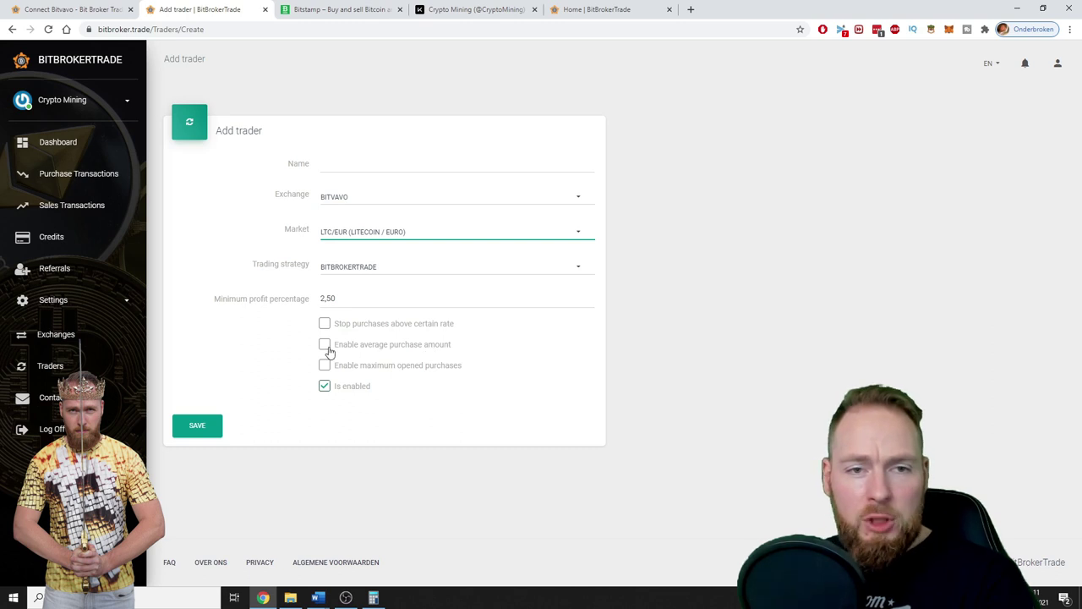
{"action": "left_click", "coordinate": [80, 175]}
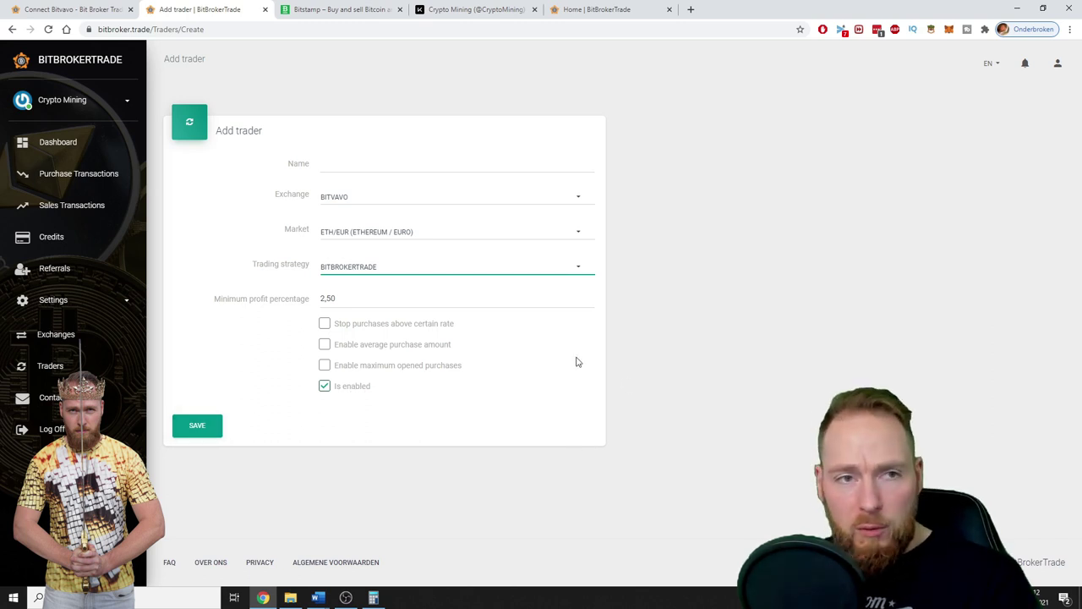
{"action": "left_click", "coordinate": [74, 301]}
{"action": "left_click", "coordinate": [75, 301]}
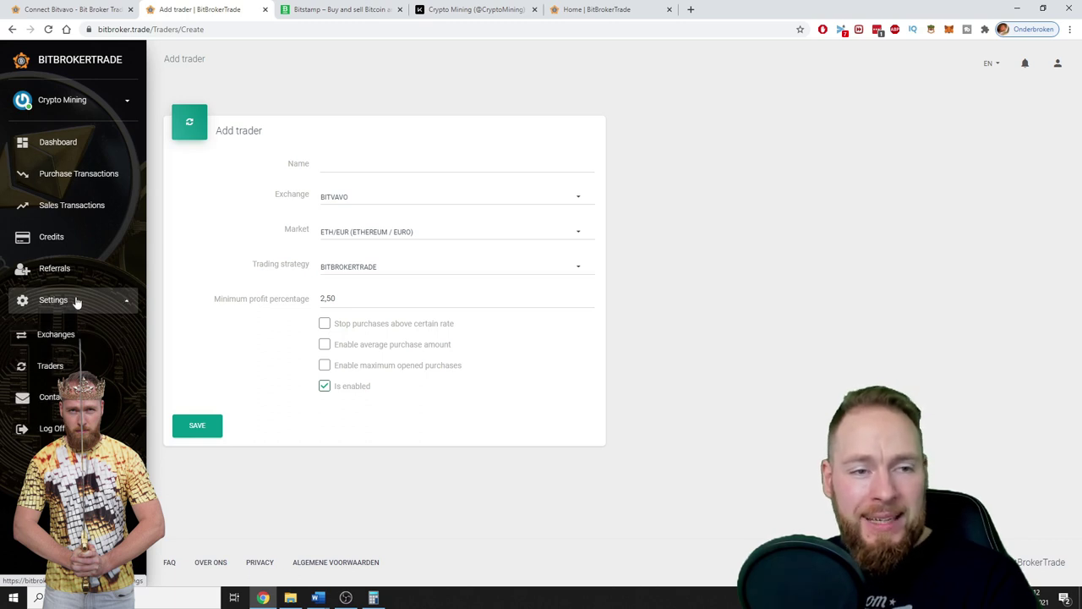
- Leave the unsaved trader form via Settings > Traders and open Sales Transactions
{"action": "left_click", "coordinate": [75, 366]}
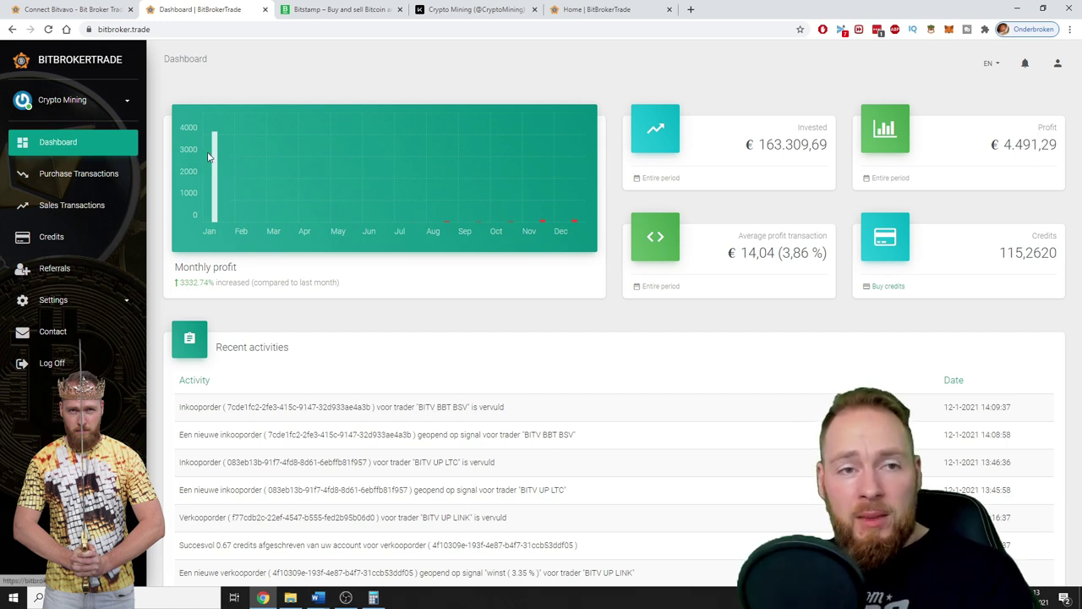
{"action": "mouse_move", "coordinate": [214, 177]}
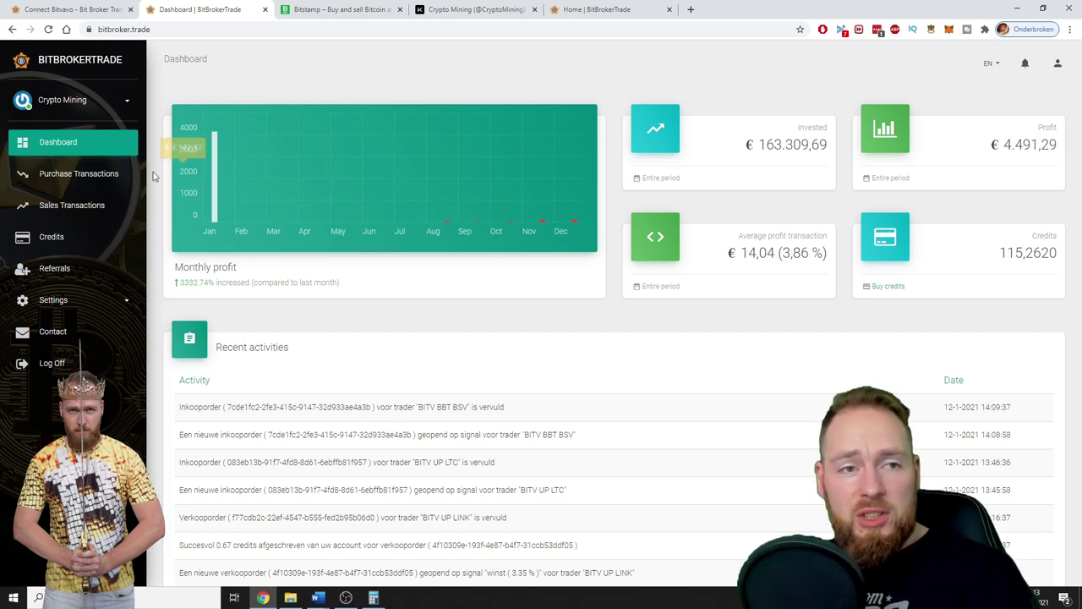
{"action": "left_click", "coordinate": [67, 299]}
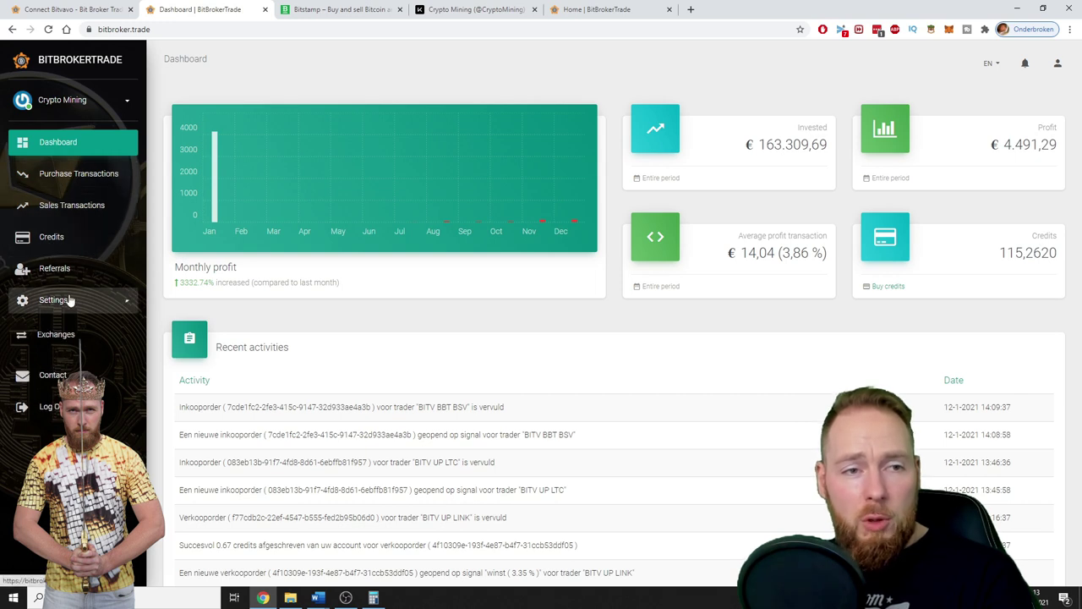
{"action": "left_click", "coordinate": [73, 208]}
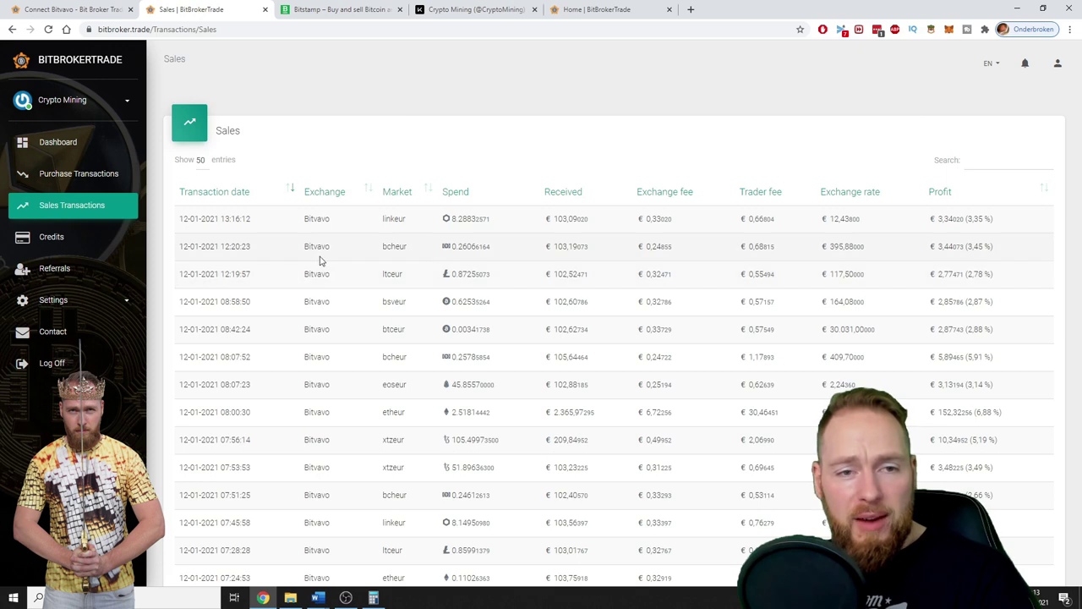
- Scroll up and down through the 348 sales transactions to the table's pagination
{"action": "scroll", "coordinate": [325, 262], "scroll_direction": "down", "scroll_amount": 5}
{"action": "scroll", "coordinate": [326, 275], "scroll_direction": "down", "scroll_amount": 4}
{"action": "scroll", "coordinate": [326, 277], "scroll_direction": "down", "scroll_amount": 3}
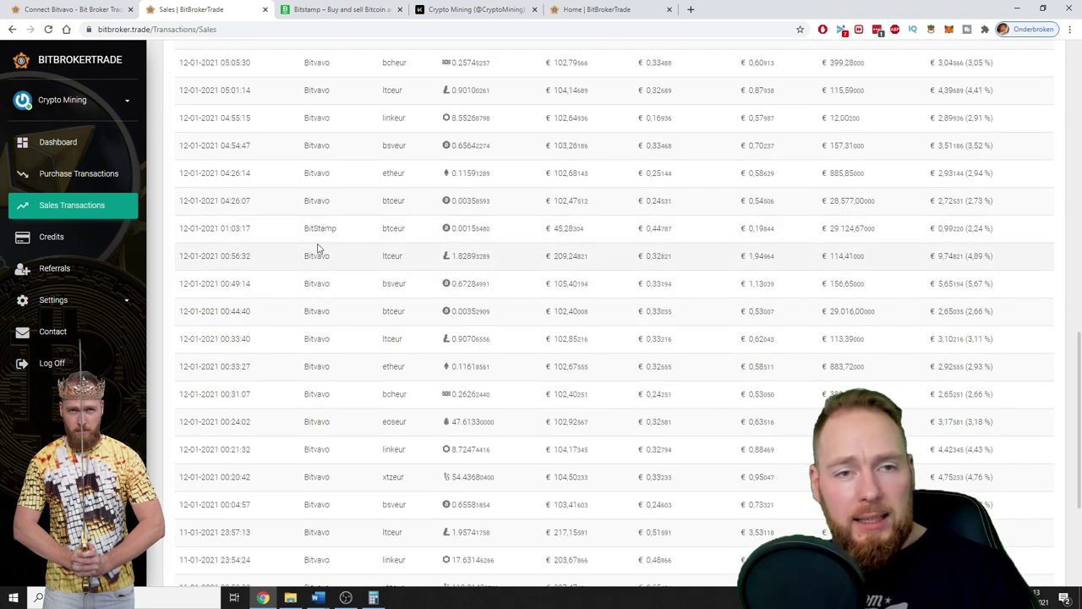
{"action": "scroll", "coordinate": [318, 247], "scroll_direction": "down", "scroll_amount": 3}
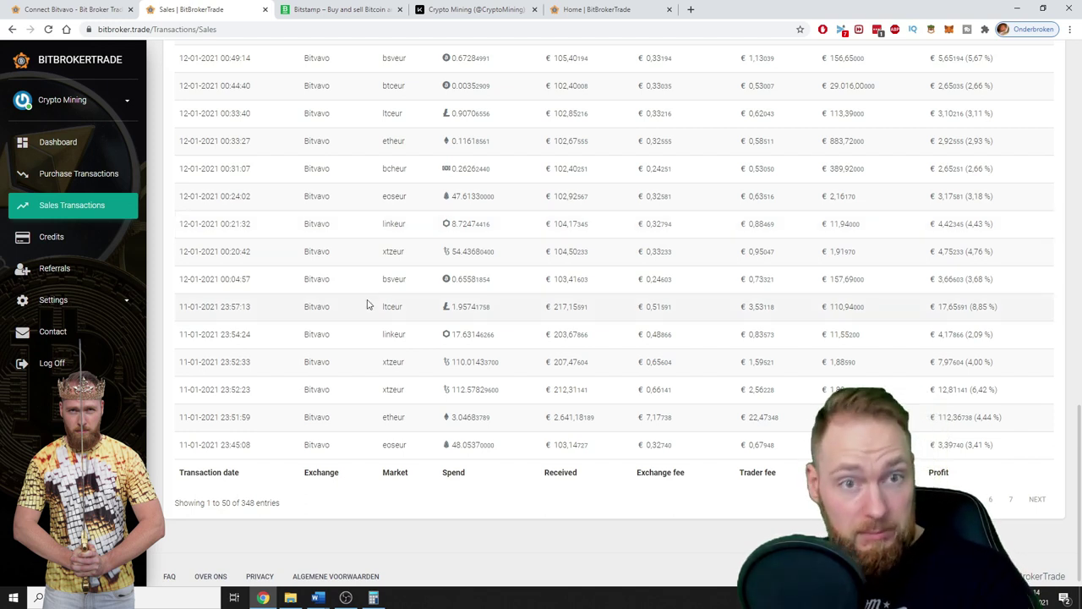
{"action": "scroll", "coordinate": [367, 305], "scroll_direction": "up", "scroll_amount": 5}
{"action": "scroll", "coordinate": [367, 304], "scroll_direction": "up", "scroll_amount": 5}
{"action": "scroll", "coordinate": [368, 303], "scroll_direction": "up", "scroll_amount": 5}
{"action": "scroll", "coordinate": [369, 300], "scroll_direction": "up", "scroll_amount": 2}
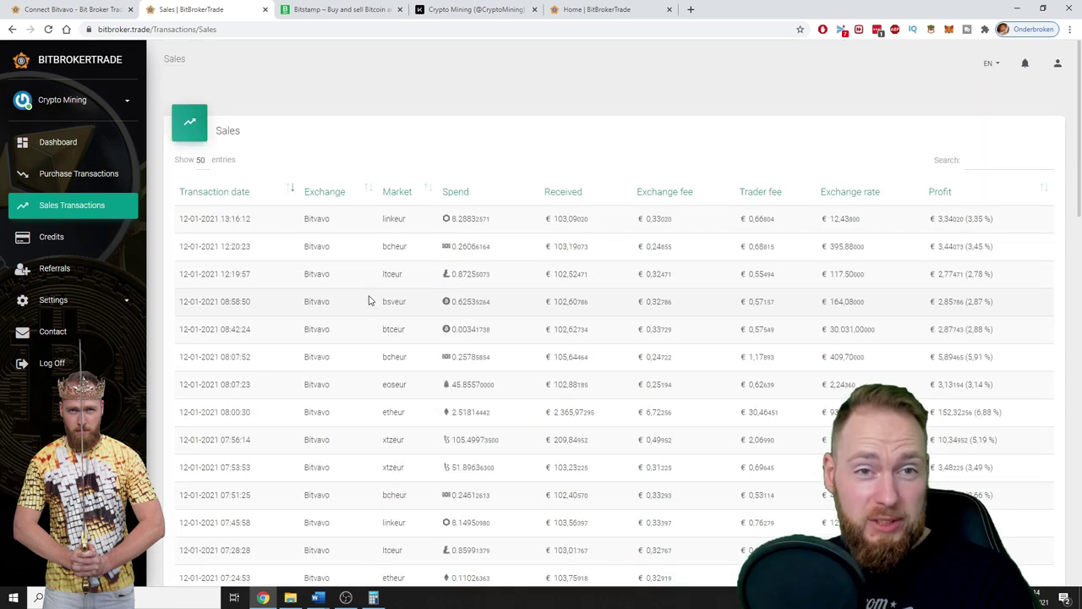
{"action": "scroll", "coordinate": [369, 300], "scroll_direction": "down", "scroll_amount": 3}
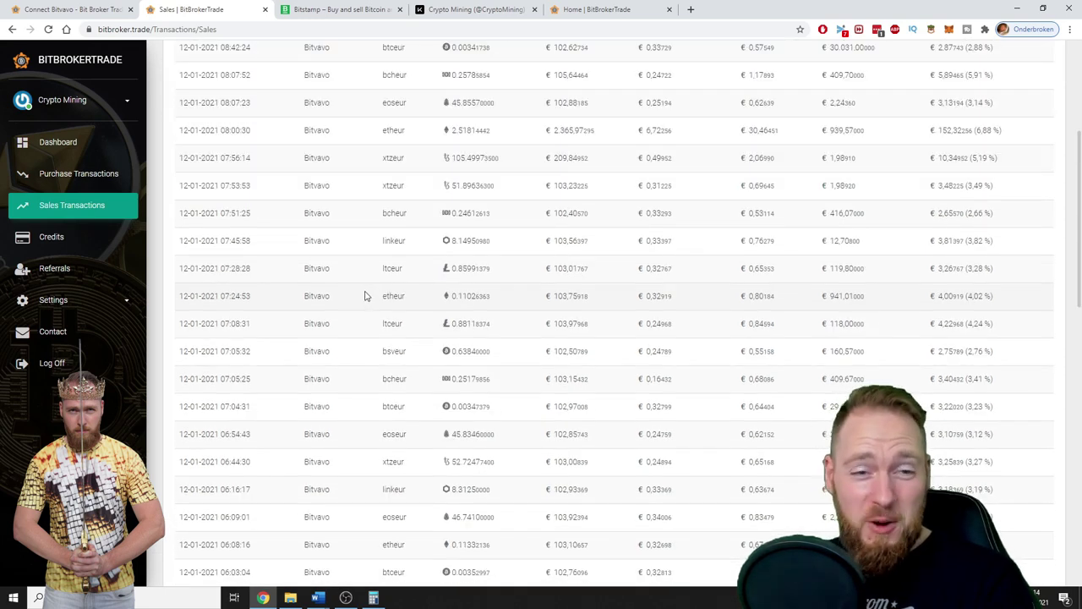
{"action": "scroll", "coordinate": [365, 295], "scroll_direction": "down", "scroll_amount": 3}
{"action": "scroll", "coordinate": [365, 295], "scroll_direction": "down", "scroll_amount": 3}
{"action": "scroll", "coordinate": [365, 295], "scroll_direction": "down", "scroll_amount": 3}
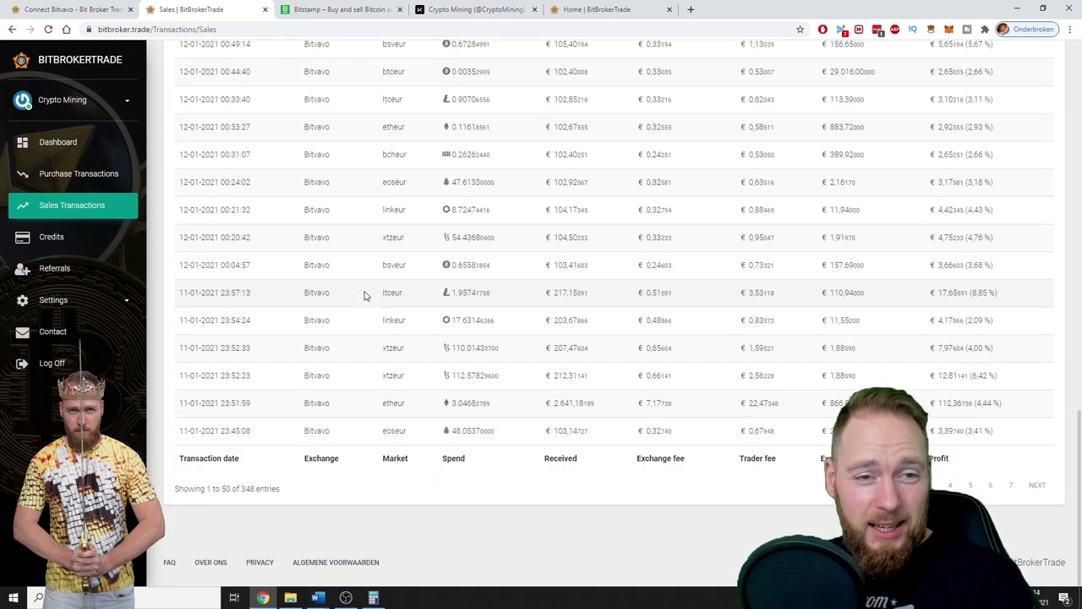
{"action": "scroll", "coordinate": [365, 295], "scroll_direction": "up", "scroll_amount": 10}
{"action": "scroll", "coordinate": [365, 295], "scroll_direction": "up", "scroll_amount": 5}
{"action": "scroll", "coordinate": [366, 295], "scroll_direction": "down", "scroll_amount": 5}
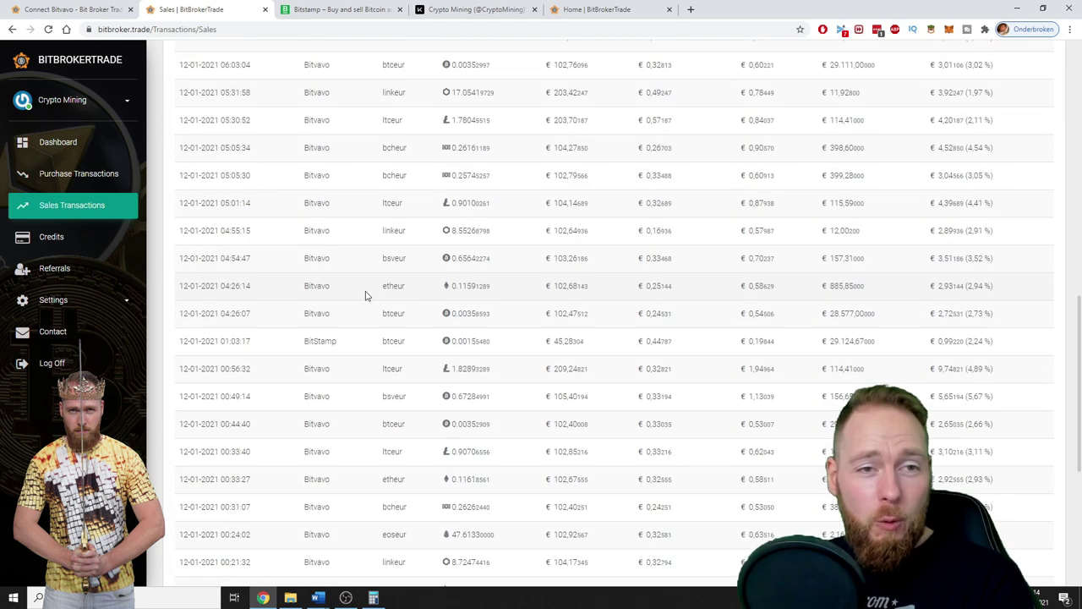
{"action": "scroll", "coordinate": [365, 295], "scroll_direction": "down", "scroll_amount": 8}
{"action": "scroll", "coordinate": [365, 295], "scroll_direction": "up", "scroll_amount": 5}
{"action": "scroll", "coordinate": [365, 294], "scroll_direction": "up", "scroll_amount": 8}
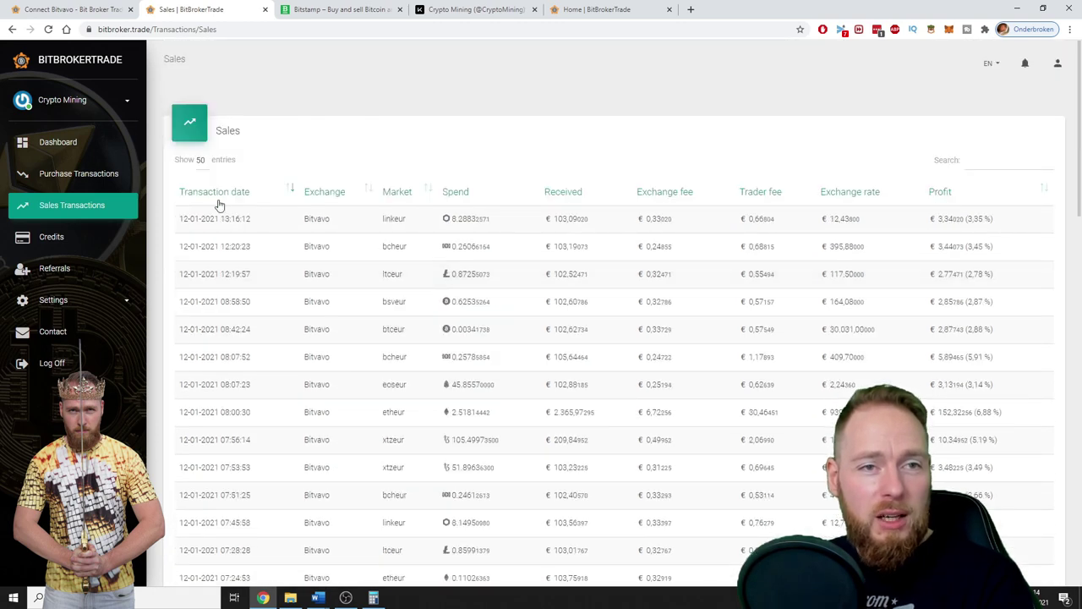
{"action": "scroll", "coordinate": [373, 282], "scroll_direction": "down", "scroll_amount": 4}
{"action": "scroll", "coordinate": [373, 283], "scroll_direction": "down", "scroll_amount": 4}
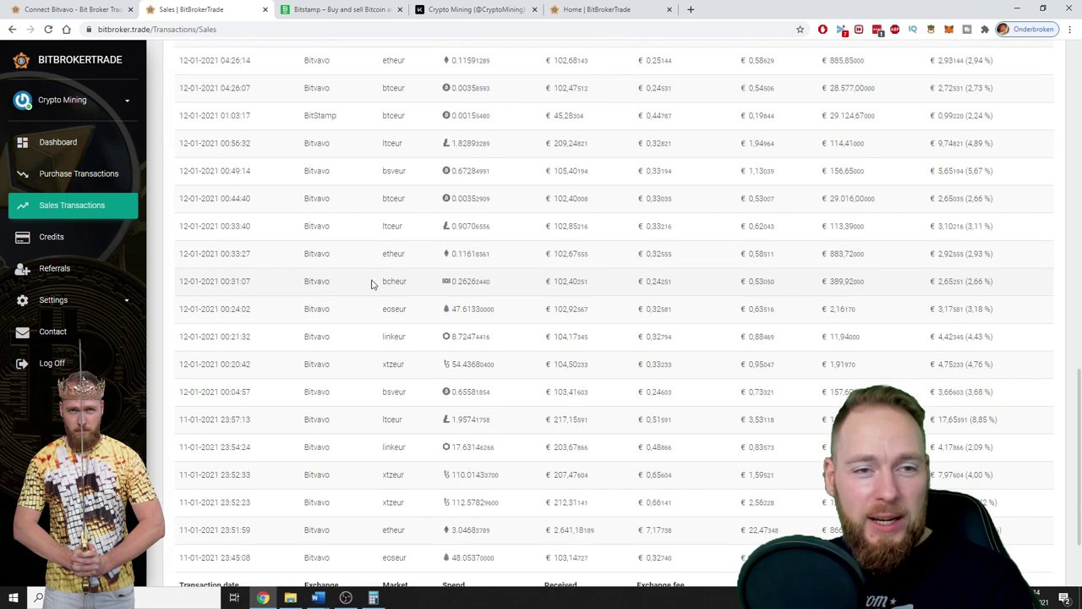
{"action": "scroll", "coordinate": [373, 283], "scroll_direction": "down", "scroll_amount": 4}
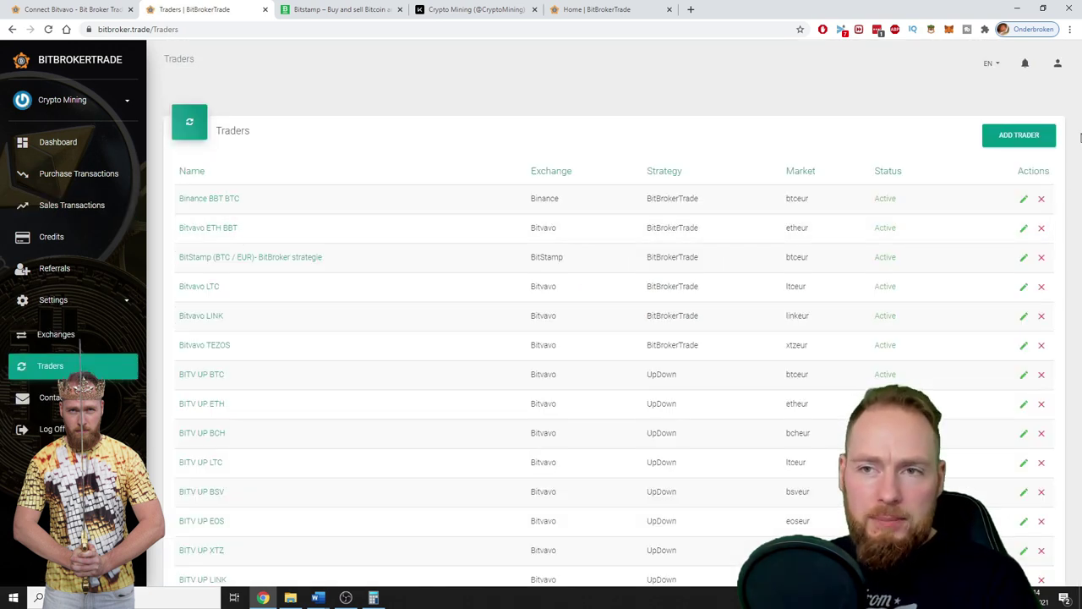
{"action": "scroll", "coordinate": [1042, 227], "scroll_direction": "down", "scroll_amount": 2}
{"action": "scroll", "coordinate": [1042, 226], "scroll_direction": "down", "scroll_amount": 1}
{"action": "scroll", "coordinate": [1043, 227], "scroll_direction": "down", "scroll_amount": 4}
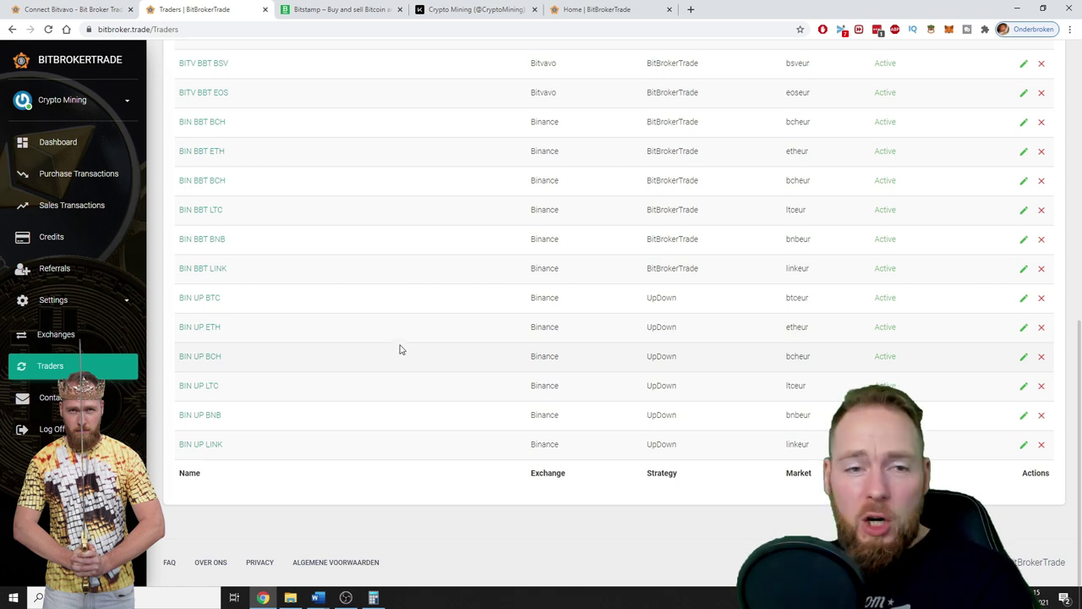
{"action": "scroll", "coordinate": [420, 340], "scroll_direction": "up", "scroll_amount": 1}
{"action": "scroll", "coordinate": [420, 340], "scroll_direction": "up", "scroll_amount": 3}
{"action": "scroll", "coordinate": [422, 341], "scroll_direction": "up", "scroll_amount": 1}
{"action": "scroll", "coordinate": [422, 340], "scroll_direction": "up", "scroll_amount": 1}
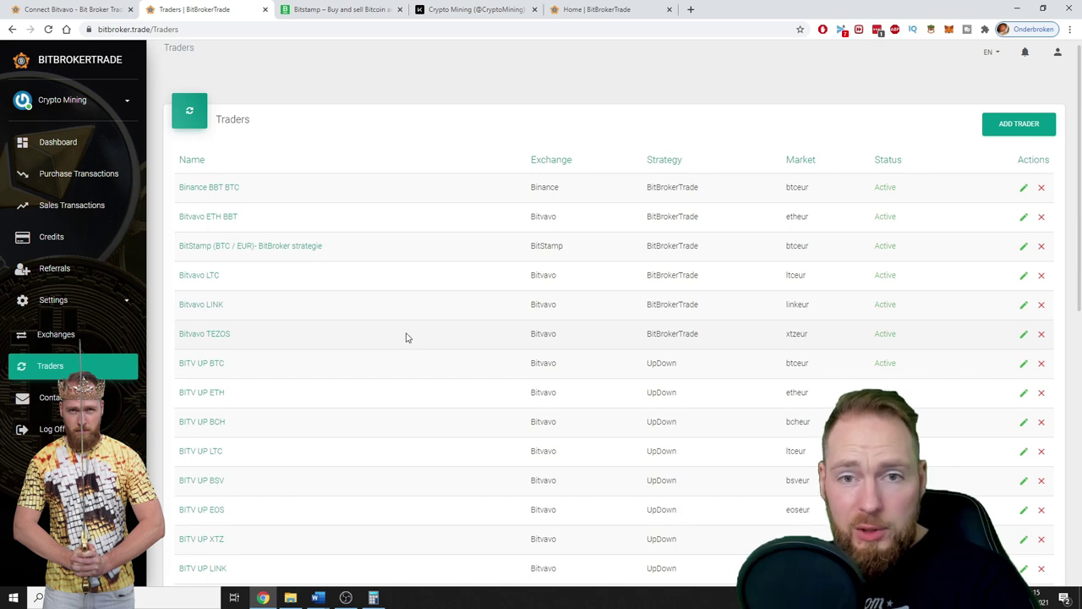
{"action": "scroll", "coordinate": [406, 336], "scroll_direction": "down", "scroll_amount": 3}
{"action": "scroll", "coordinate": [406, 336], "scroll_direction": "down", "scroll_amount": 2}
{"action": "scroll", "coordinate": [406, 336], "scroll_direction": "down", "scroll_amount": 2}
{"action": "scroll", "coordinate": [405, 338], "scroll_direction": "up", "scroll_amount": 3}
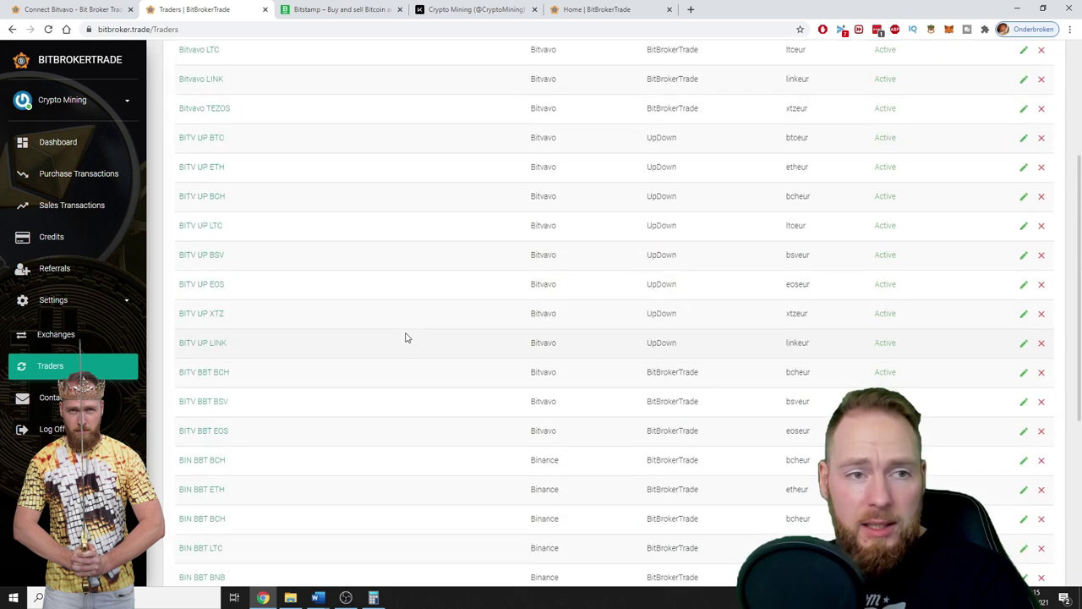
- Open Sales Transactions and scroll through the table of sales
{"action": "left_click", "coordinate": [68, 207]}
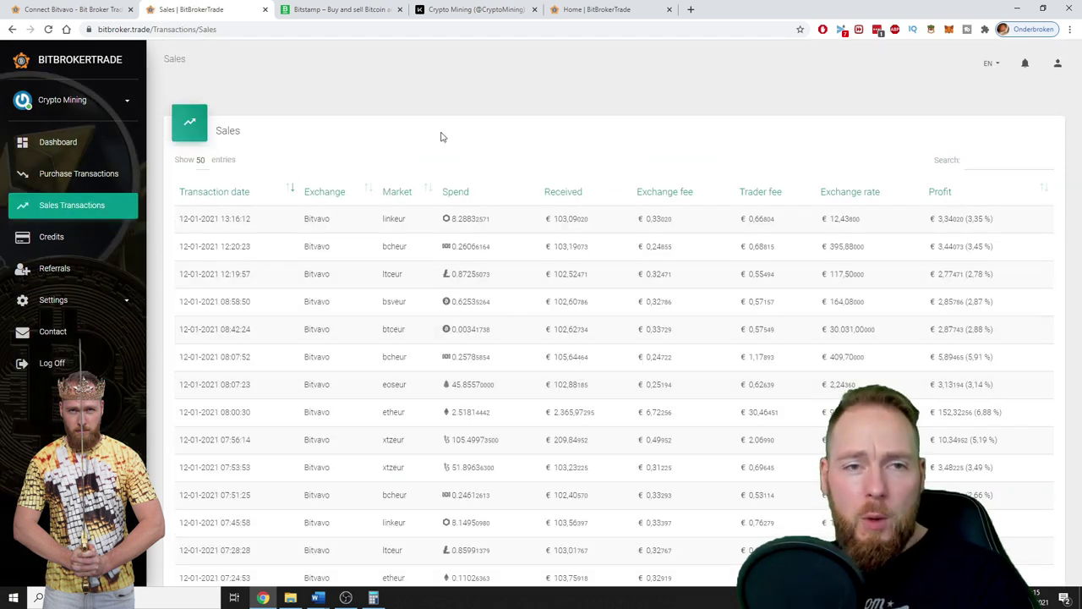
{"action": "scroll", "coordinate": [507, 293], "scroll_direction": "down", "scroll_amount": 3}
{"action": "scroll", "coordinate": [505, 282], "scroll_direction": "down", "scroll_amount": 3}
{"action": "scroll", "coordinate": [502, 276], "scroll_direction": "down", "scroll_amount": 3}
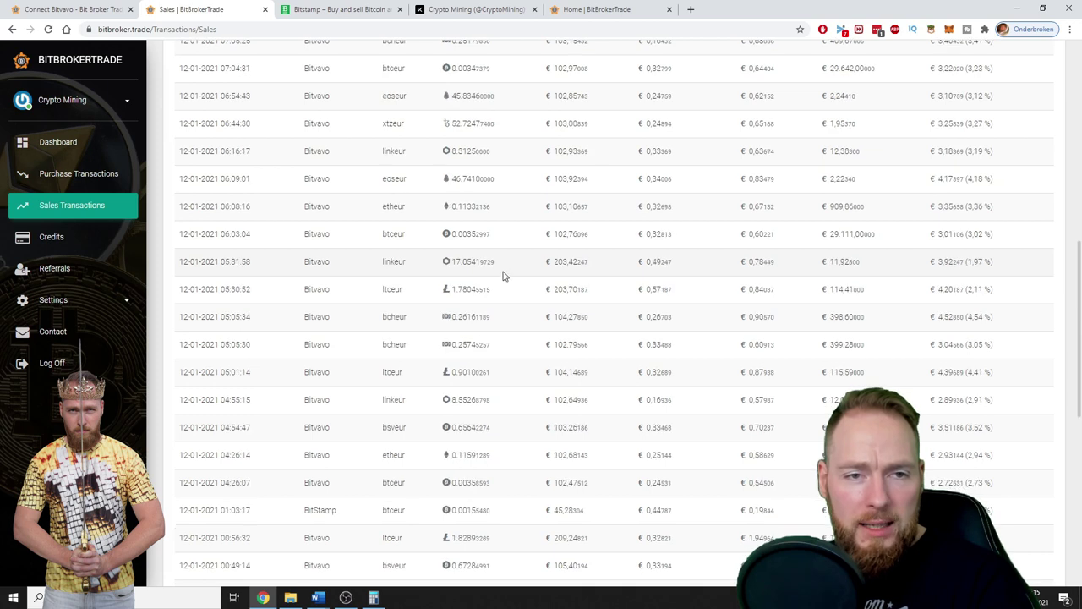
{"action": "scroll", "coordinate": [502, 276], "scroll_direction": "down", "scroll_amount": 3}
{"action": "scroll", "coordinate": [501, 274], "scroll_direction": "up", "scroll_amount": 1}
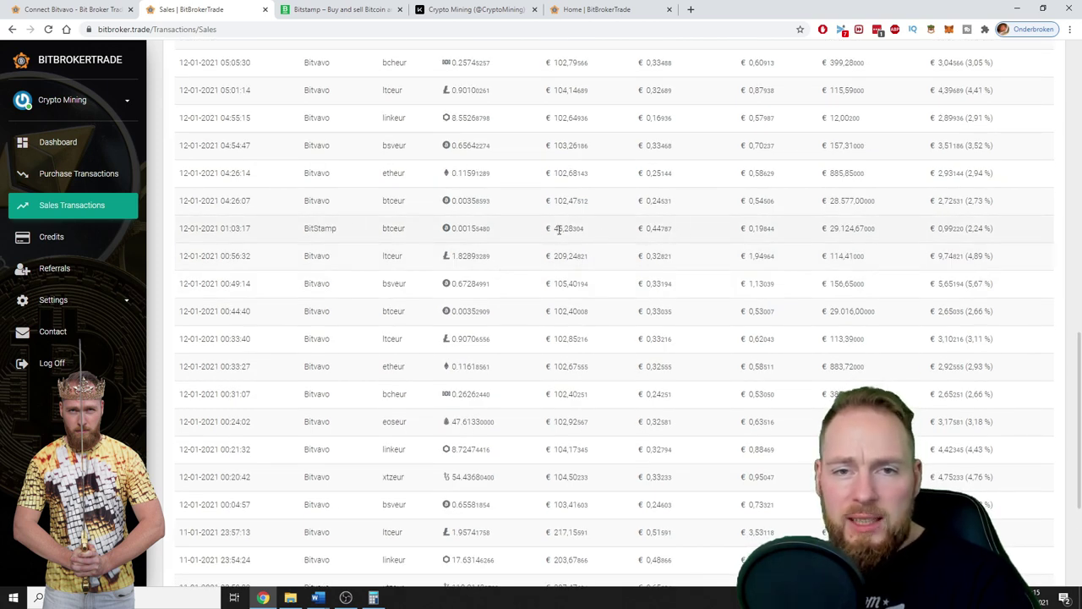
{"action": "scroll", "coordinate": [580, 211], "scroll_direction": "up", "scroll_amount": 5}
{"action": "scroll", "coordinate": [580, 211], "scroll_direction": "up", "scroll_amount": 5}
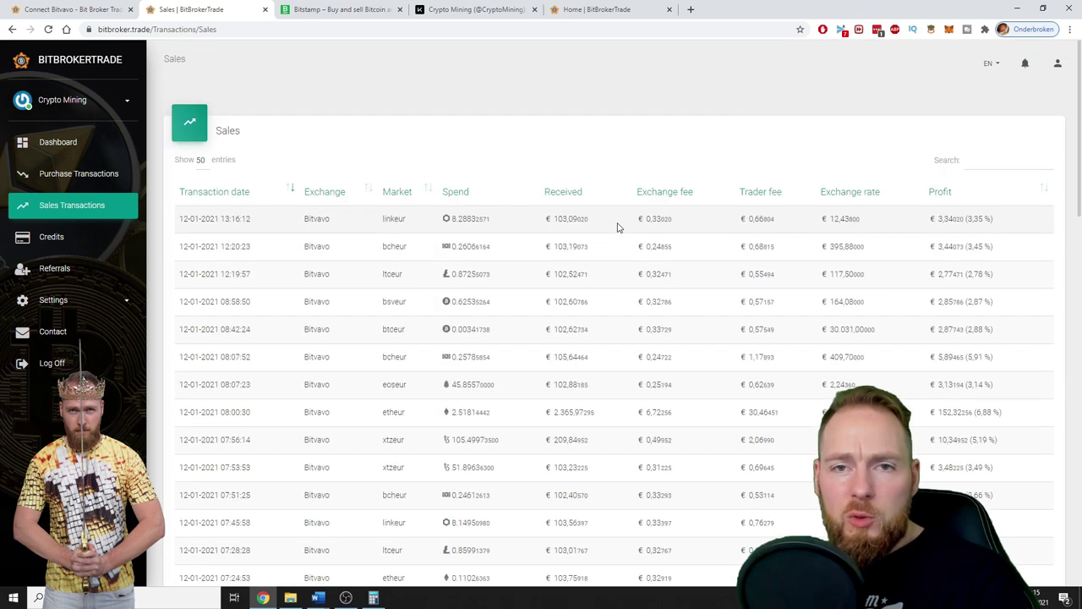
{"action": "scroll", "coordinate": [609, 222], "scroll_direction": "down", "scroll_amount": 6}
{"action": "scroll", "coordinate": [617, 226], "scroll_direction": "down", "scroll_amount": 2}
{"action": "scroll", "coordinate": [613, 229], "scroll_direction": "down", "scroll_amount": 2}
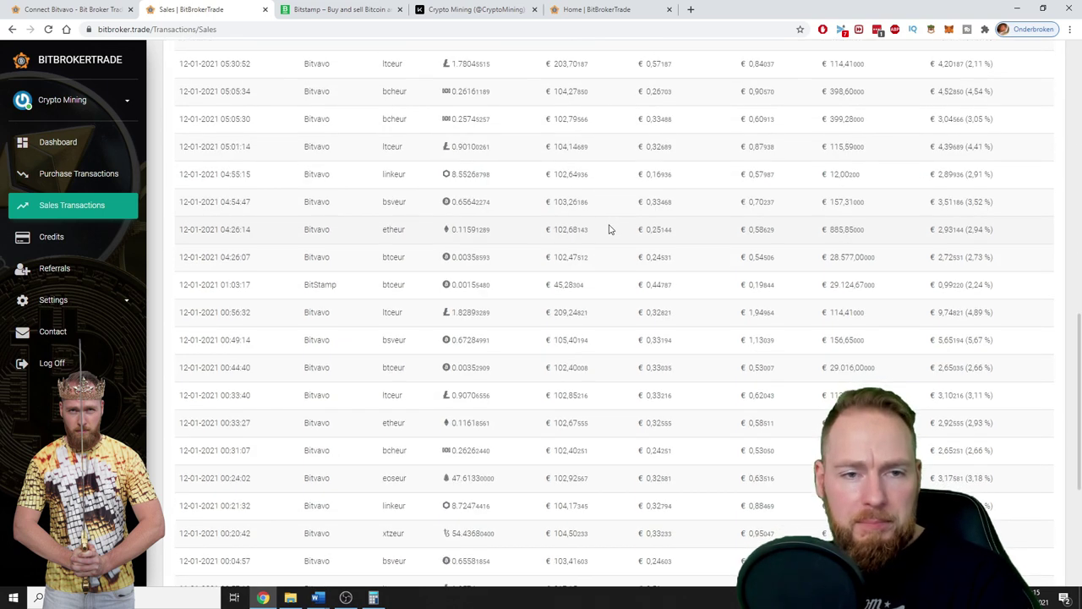
{"action": "scroll", "coordinate": [609, 229], "scroll_direction": "down", "scroll_amount": 2}
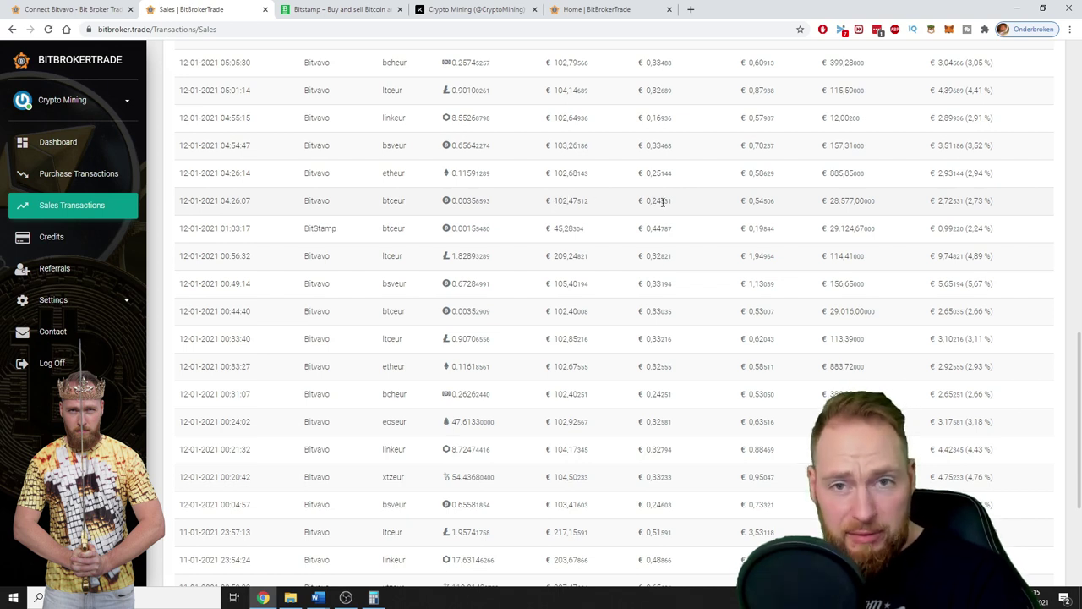
- Highlight the 102,47512 received amount in the 04:26:07 row, then return to the Dashboard
{"action": "double_click", "coordinate": [558, 201]}
{"action": "left_click", "coordinate": [558, 200]}
{"action": "left_click_drag", "start_coordinate": [558, 201], "coordinate": [589, 201]}
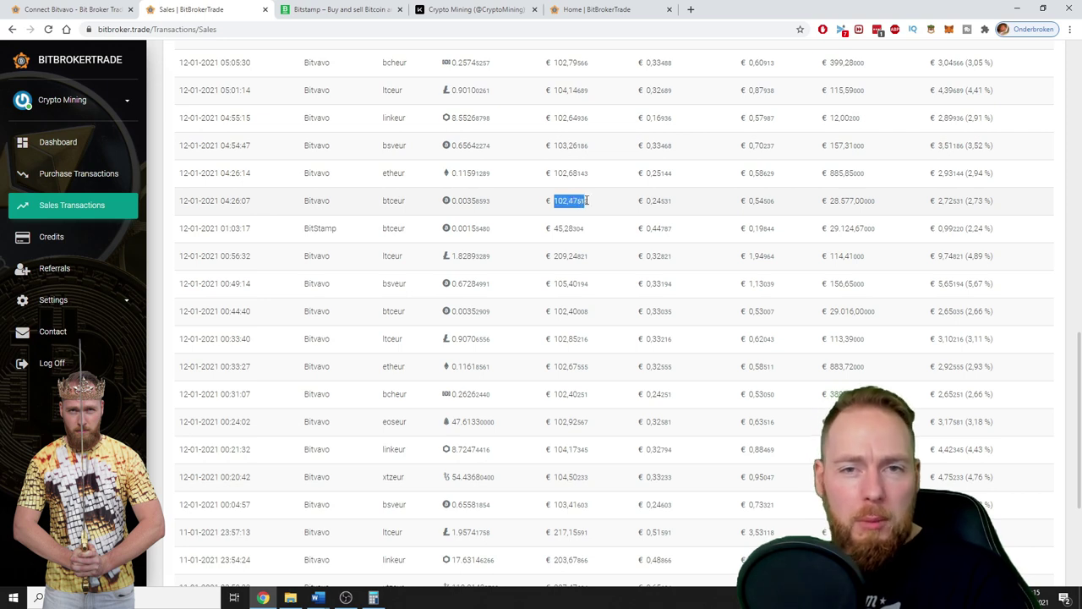
{"action": "left_click", "coordinate": [578, 202]}
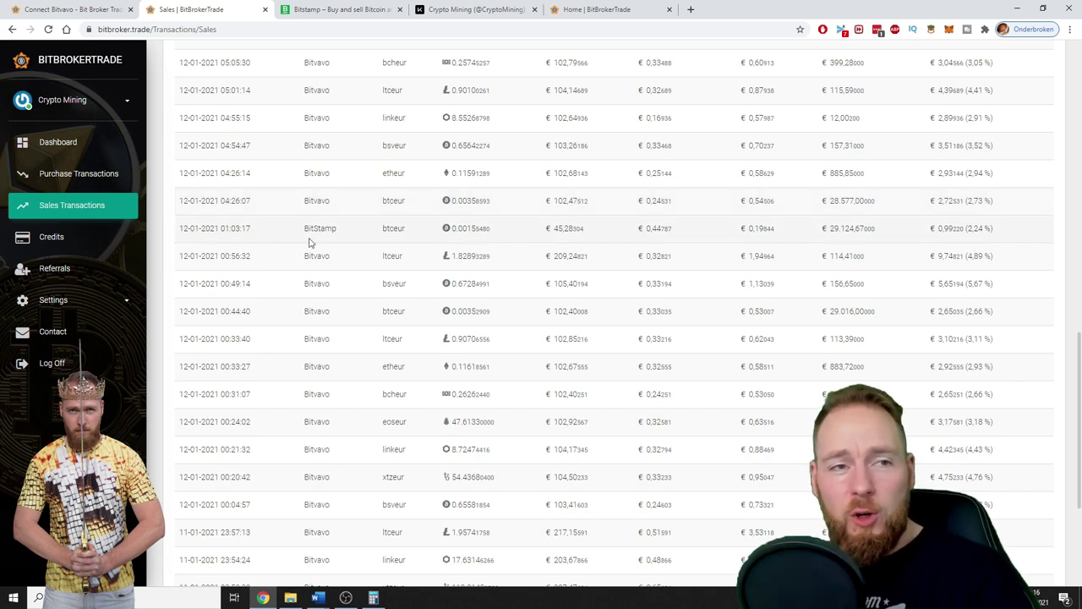
{"action": "left_click", "coordinate": [85, 154]}
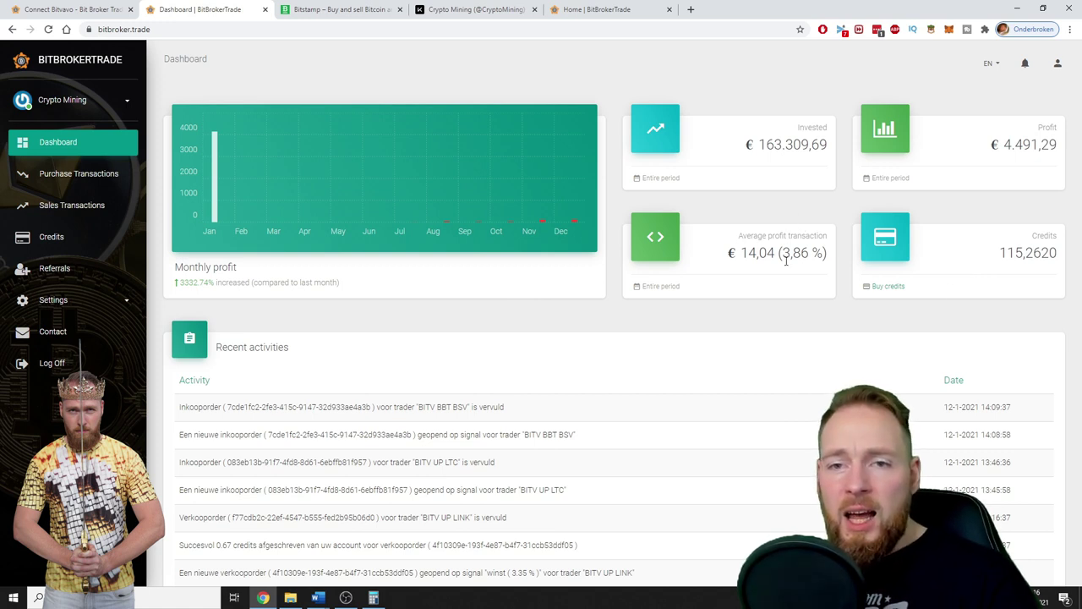
{"action": "mouse_move", "coordinate": [783, 252]}
{"action": "left_mouse_down"}
{"action": "mouse_move", "coordinate": [810, 253]}
{"action": "mouse_move", "coordinate": [783, 252]}
{"action": "left_mouse_up"}
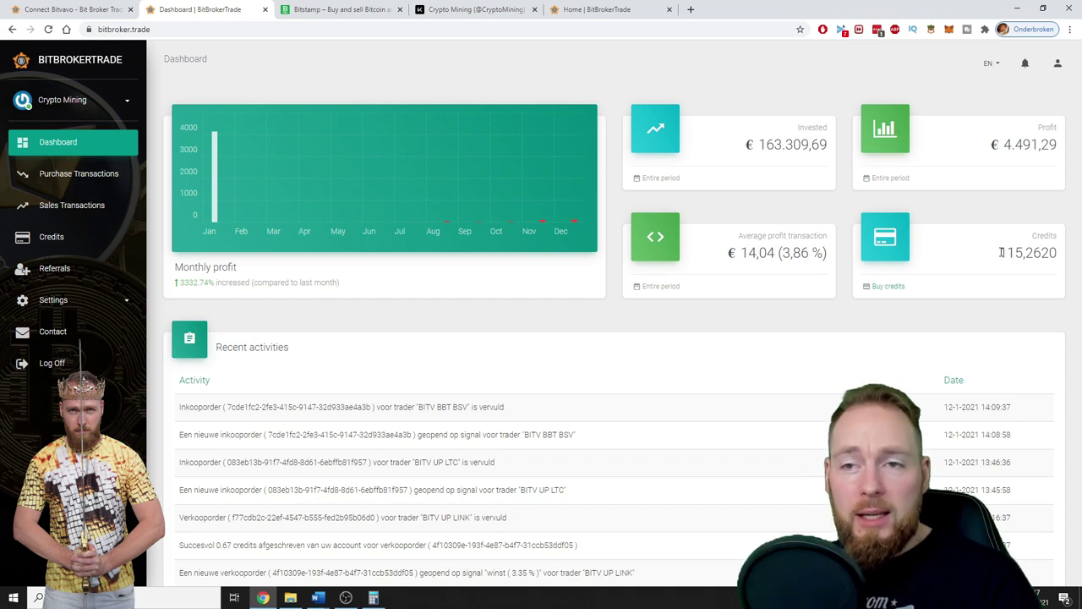
{"action": "left_click_drag", "start_coordinate": [1001, 252], "coordinate": [1024, 252]}
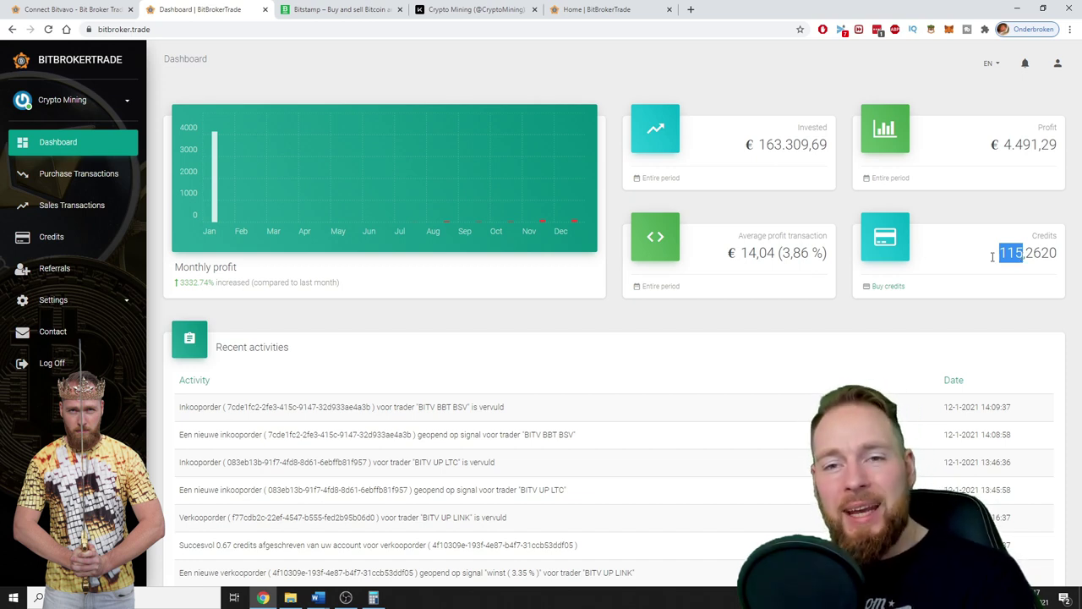
{"action": "left_click", "coordinate": [615, 301]}
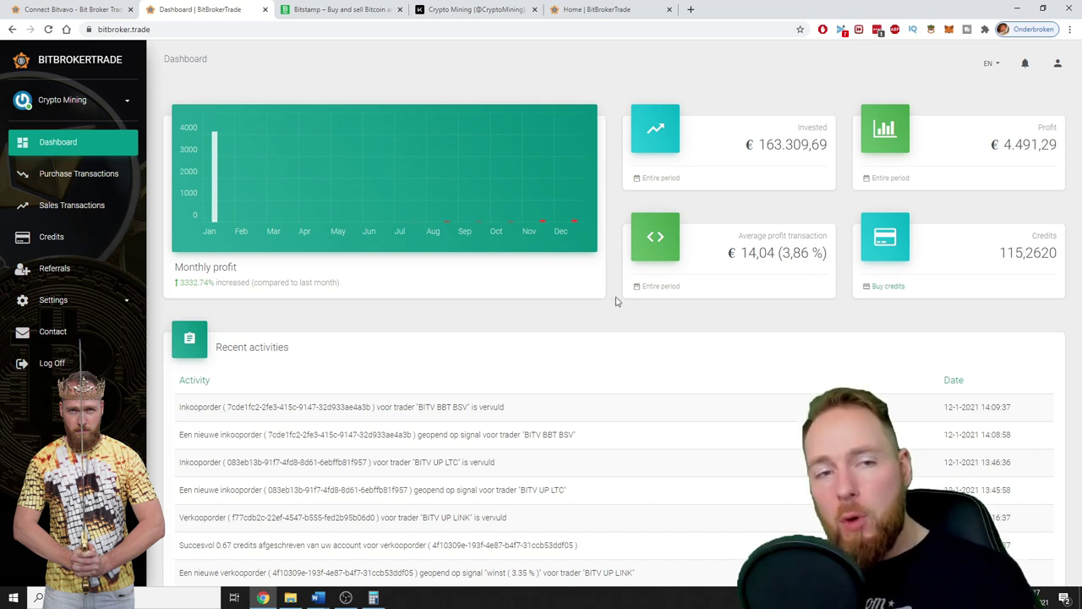